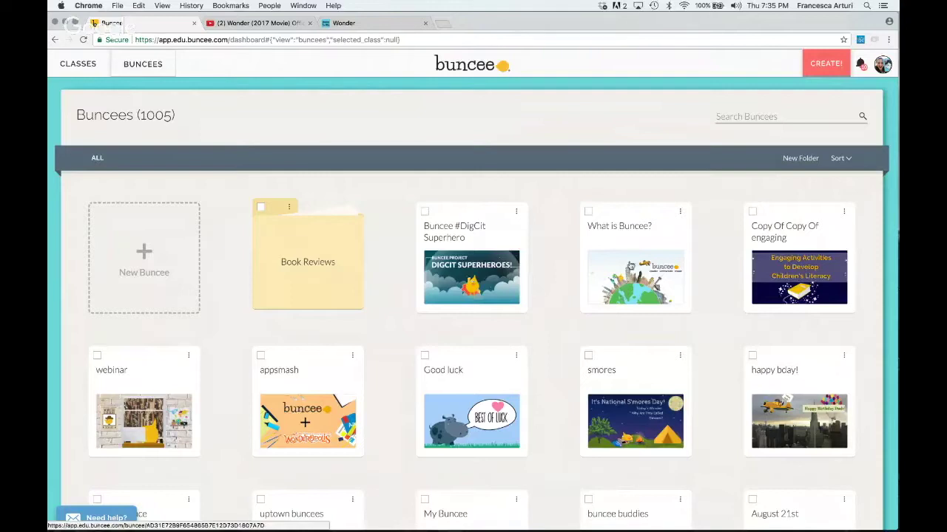
Step: Create a new Buncee and set the Book Review background, found by searching "review", on its first slide
{"action": "left_click", "coordinate": [823, 66]}
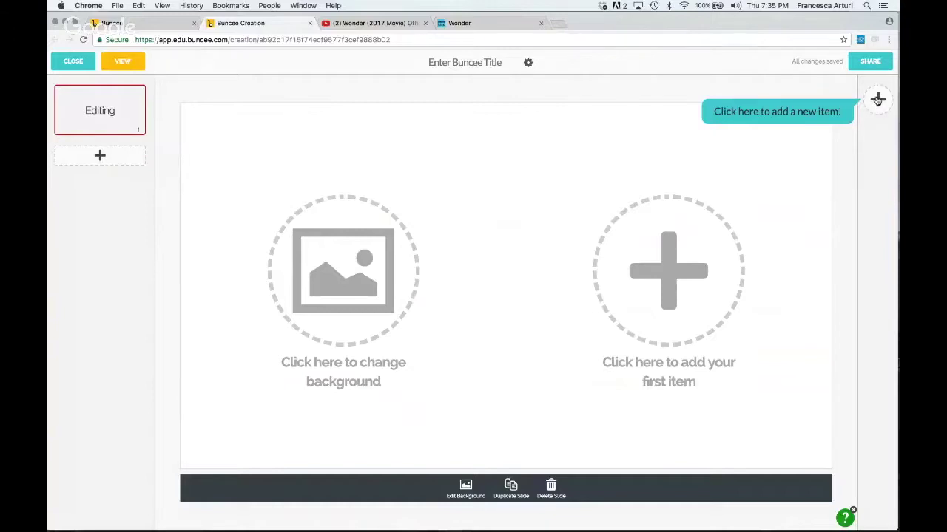
{"action": "left_click", "coordinate": [373, 237]}
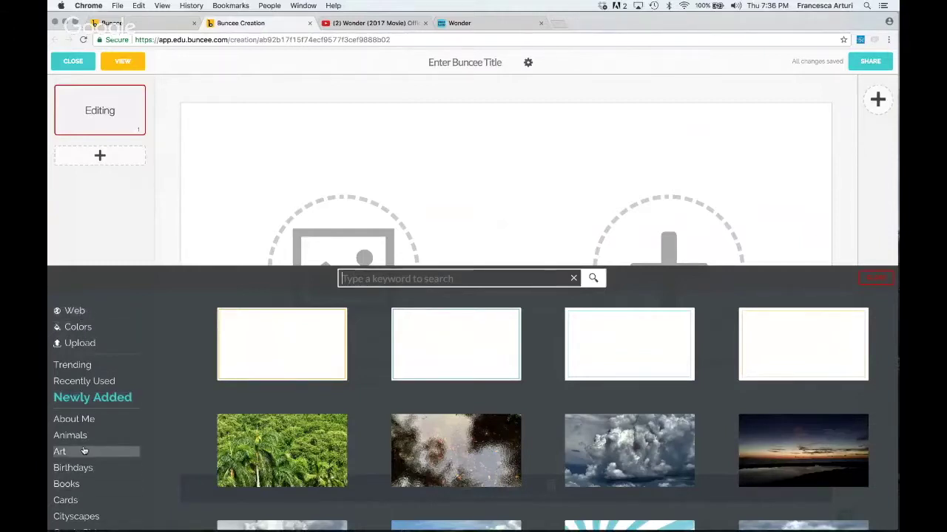
{"action": "type", "text": "review"}
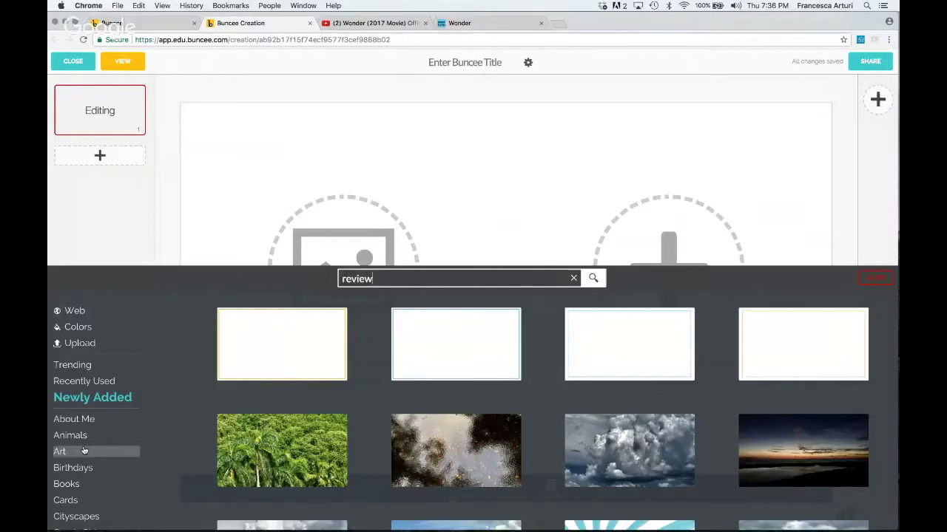
{"action": "key", "text": "Return"}
{"action": "left_click_drag", "start_coordinate": [521, 363], "coordinate": [433, 266]}
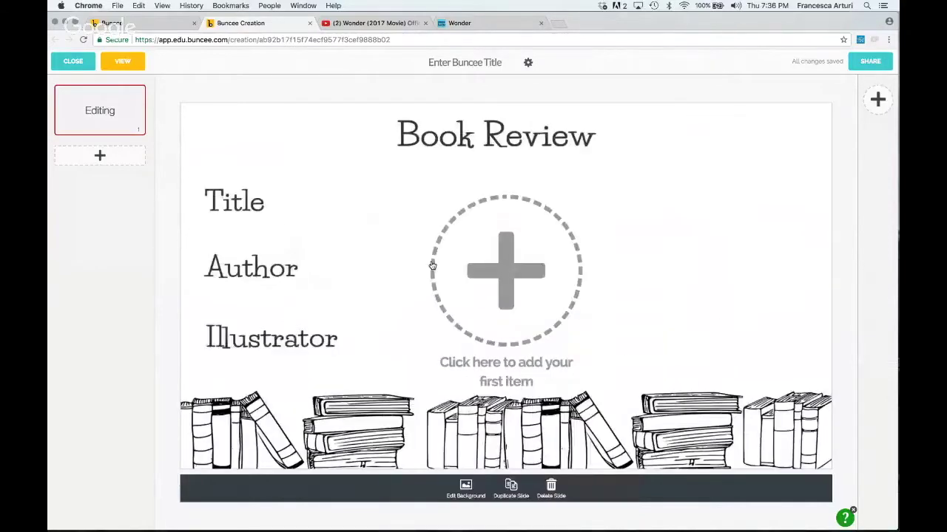
Step: Record a short webcam video and submit it to the Book Review slide
{"action": "left_click", "coordinate": [491, 257]}
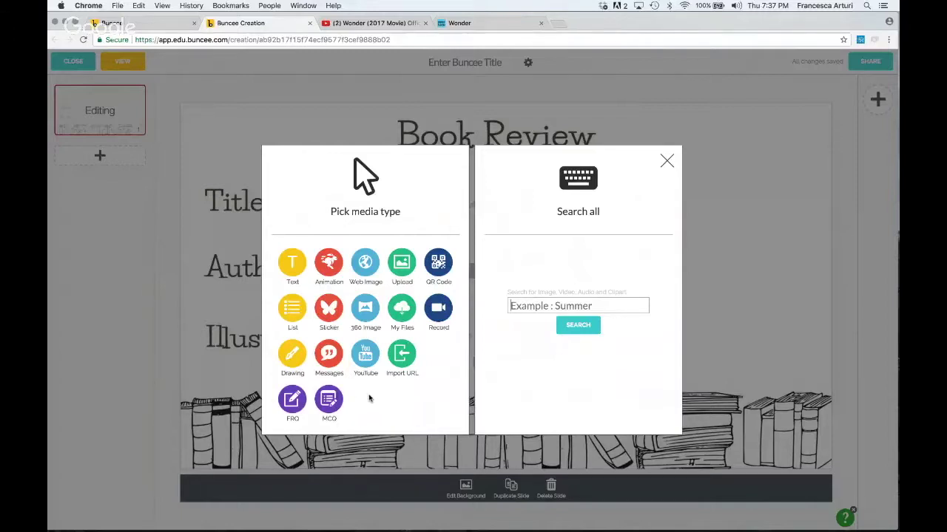
{"action": "left_click", "coordinate": [437, 313]}
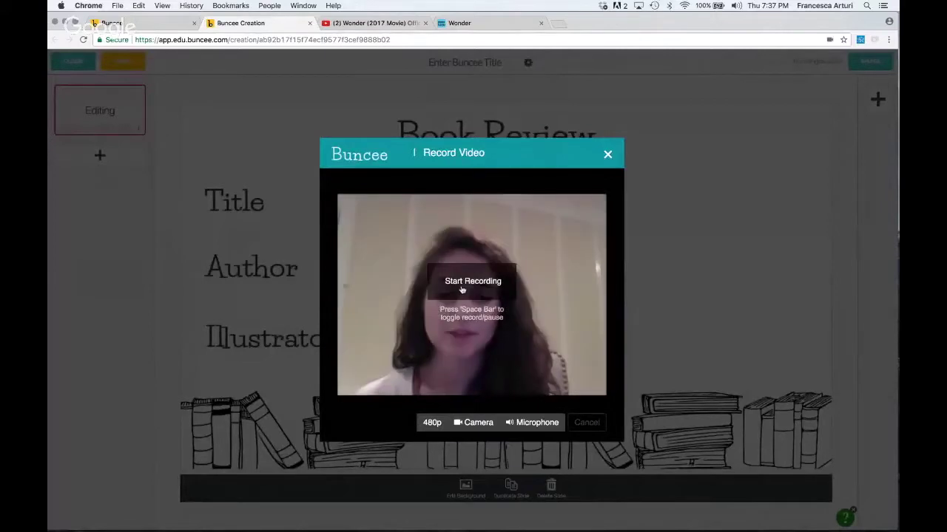
{"action": "left_click", "coordinate": [462, 287]}
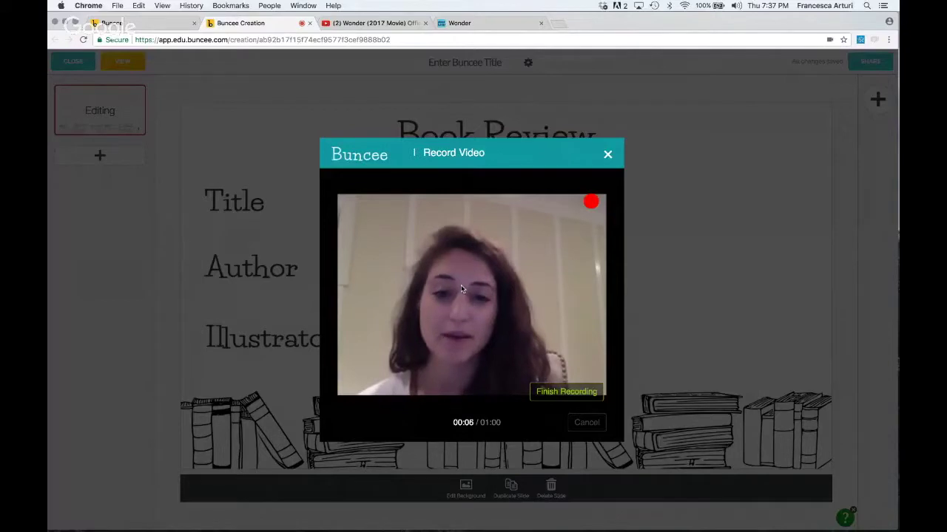
{"action": "left_click", "coordinate": [565, 394]}
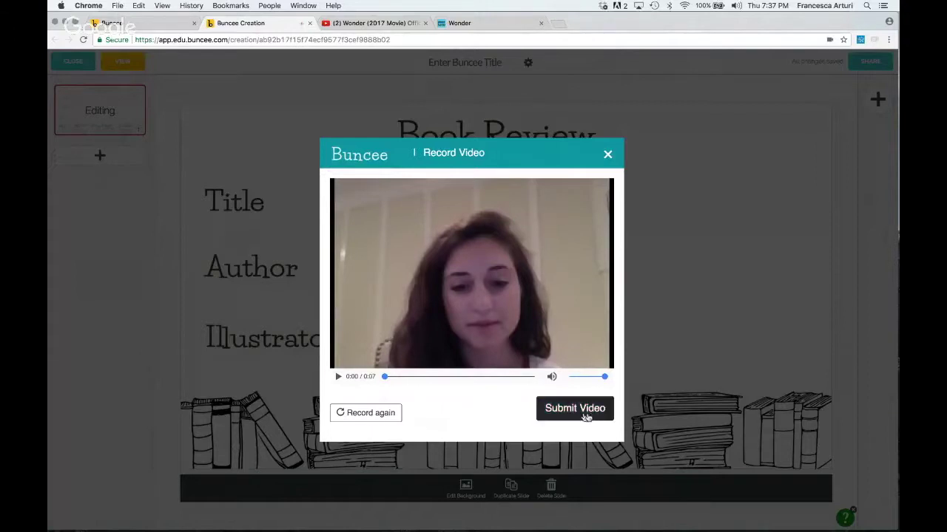
{"action": "left_click", "coordinate": [592, 412]}
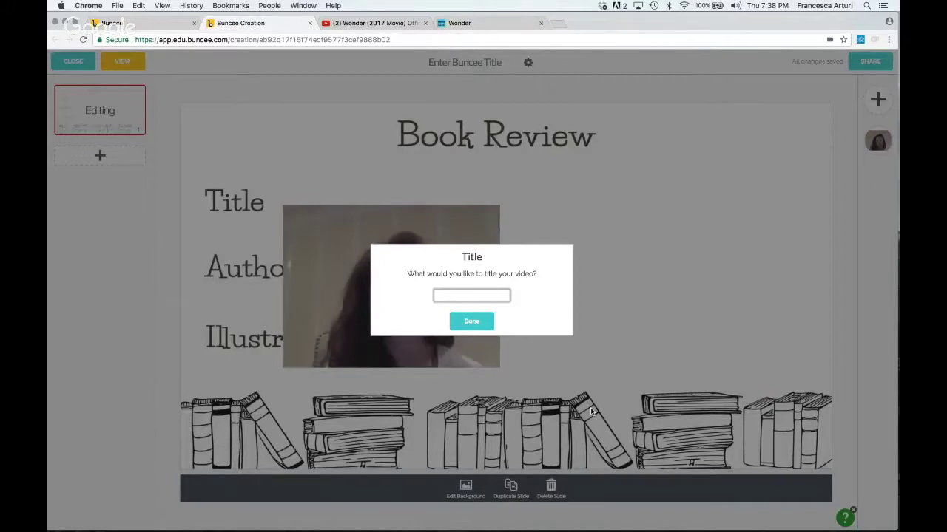
Step: Title the recorded video "Wonder" and move it to the empty area on the slide's right side
{"action": "type", "text": "Wonder"}
{"action": "left_click", "coordinate": [470, 322]}
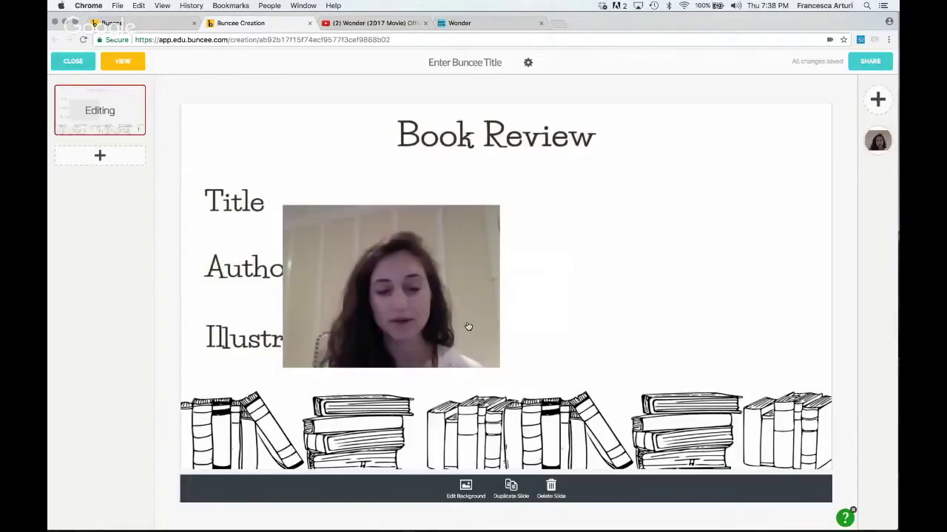
{"action": "left_click_drag", "start_coordinate": [468, 326], "coordinate": [709, 309]}
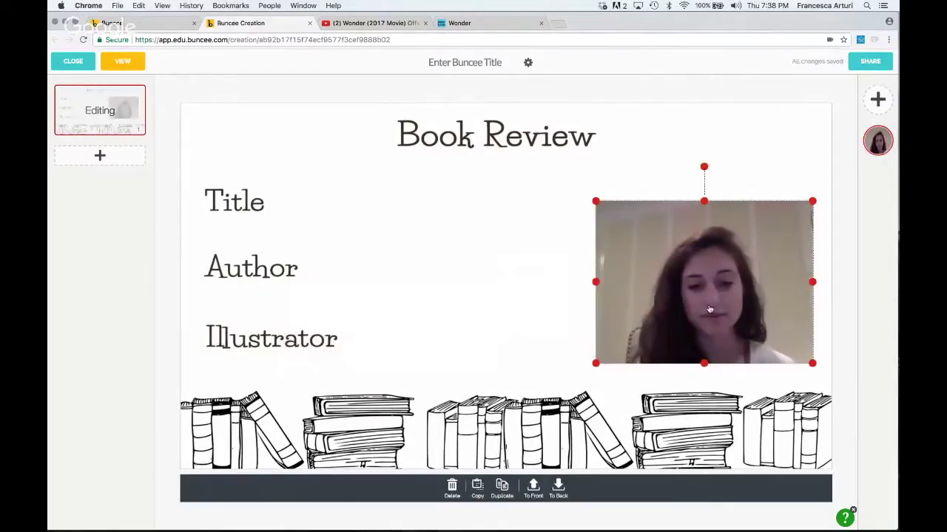
Step: Add a text item reading "Wonder" to the slide
{"action": "left_click", "coordinate": [875, 101]}
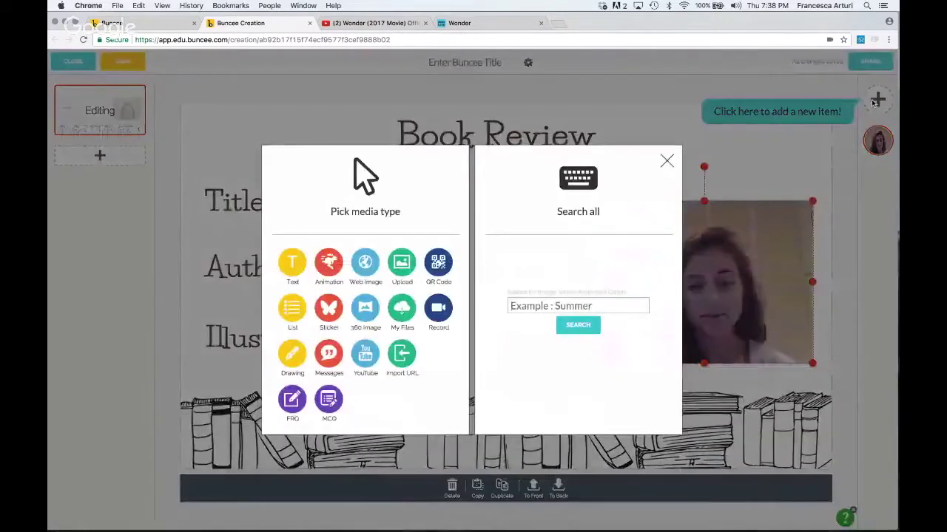
{"action": "left_click", "coordinate": [291, 265]}
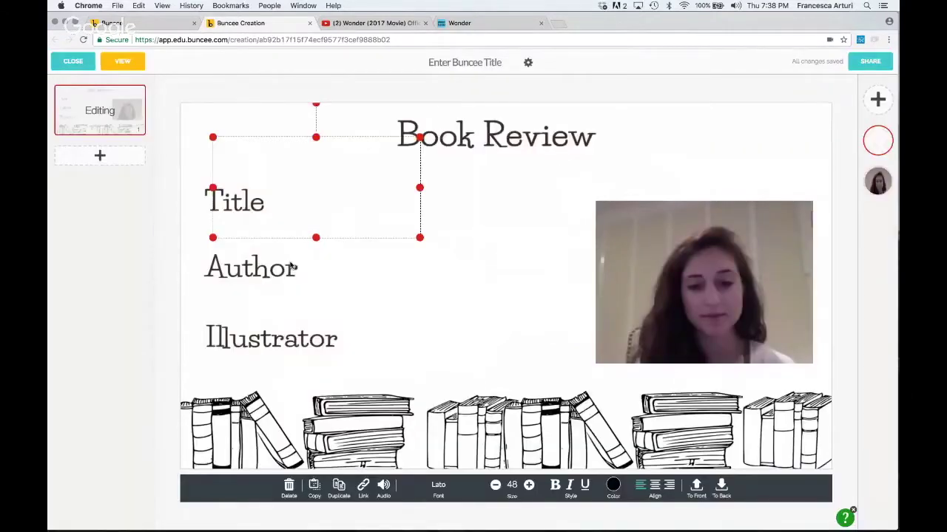
{"action": "type", "text": "Wonder"}
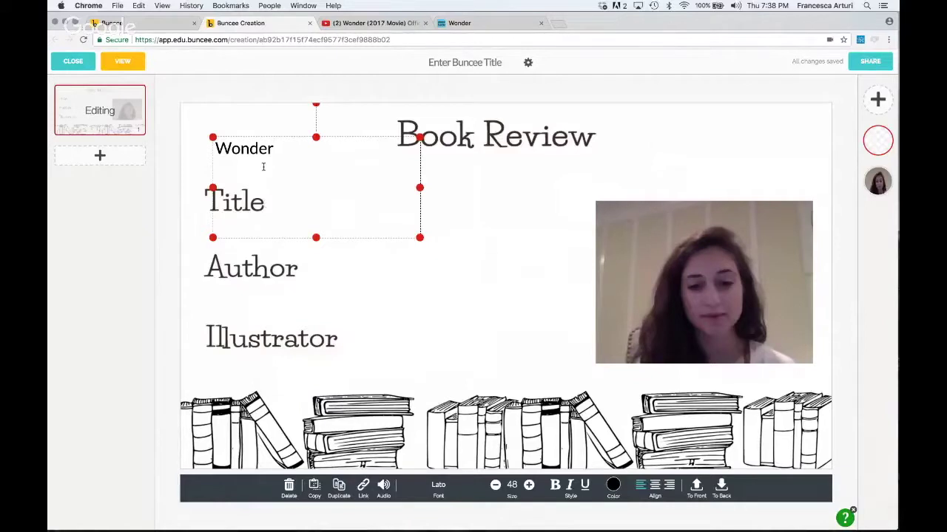
Step: Format the "Wonder" text in dark blue Bad Script at size 100 and place it beside the Title label
{"action": "left_click", "coordinate": [436, 486]}
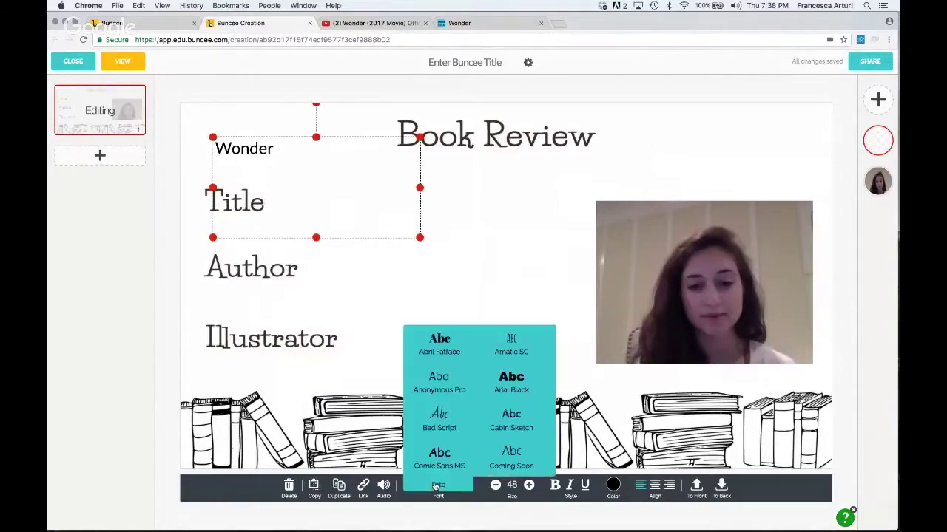
{"action": "left_click", "coordinate": [440, 426]}
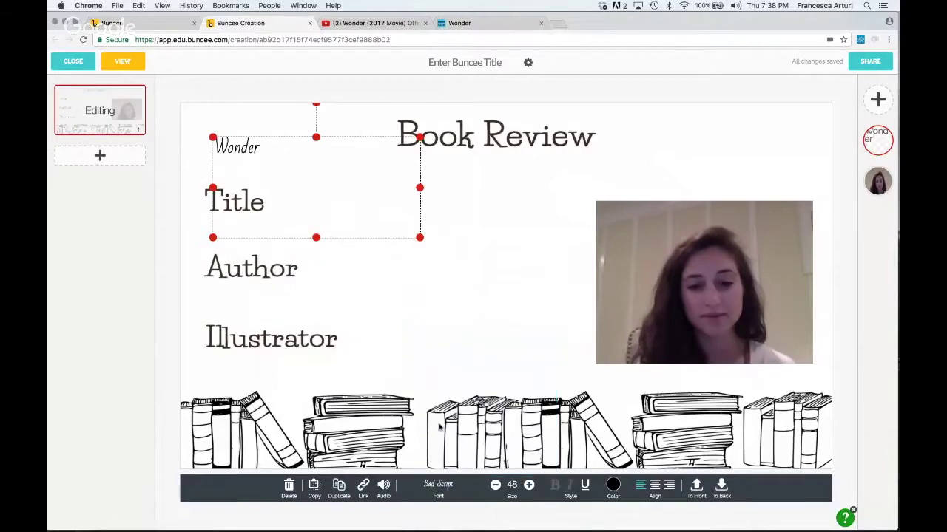
{"action": "left_click", "coordinate": [612, 489]}
{"action": "left_click", "coordinate": [488, 365]}
{"action": "double_click", "coordinate": [511, 484]}
{"action": "type", "text": "100"}
{"action": "key", "text": "Return"}
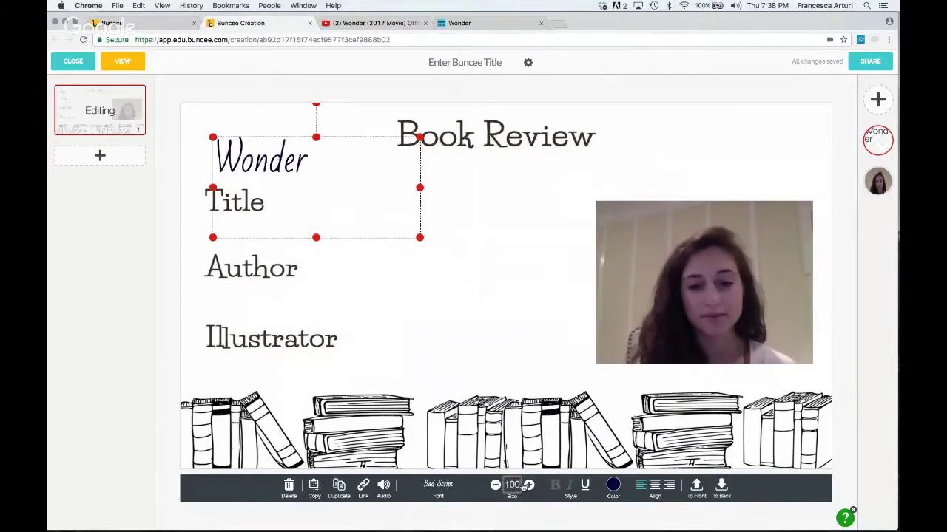
{"action": "left_click", "coordinate": [435, 324]}
{"action": "left_click_drag", "start_coordinate": [297, 164], "coordinate": [378, 201]}
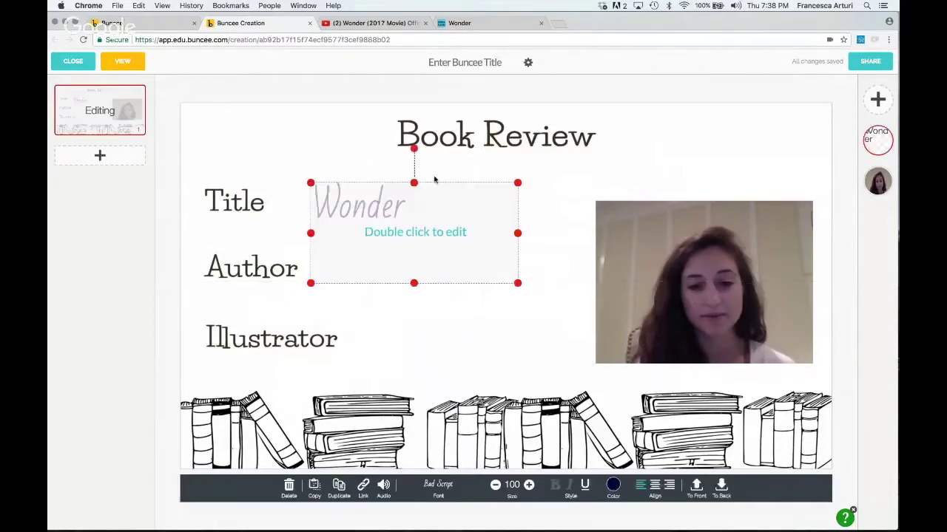
Step: Add a text item reading "R. J Palicio" and place it beside the Author label
{"action": "left_click", "coordinate": [885, 96]}
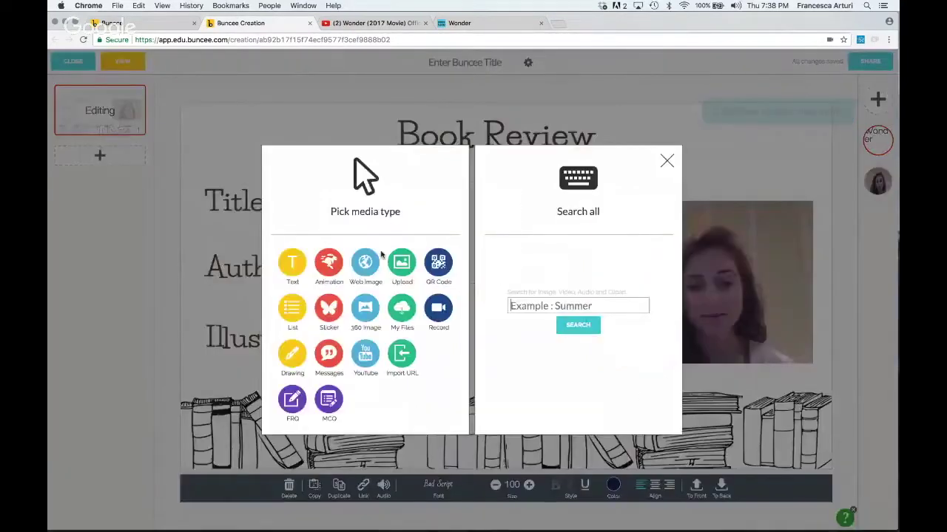
{"action": "left_click", "coordinate": [293, 266]}
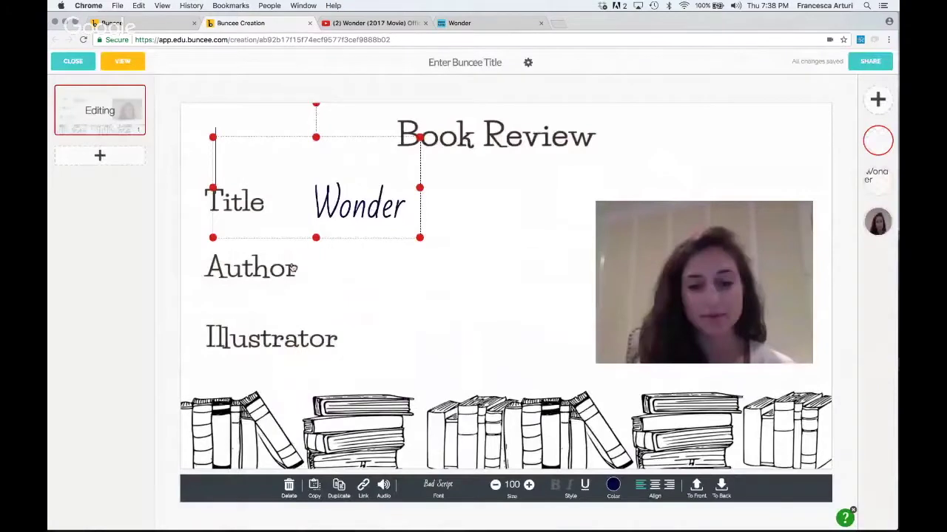
{"action": "type", "text": "R"}
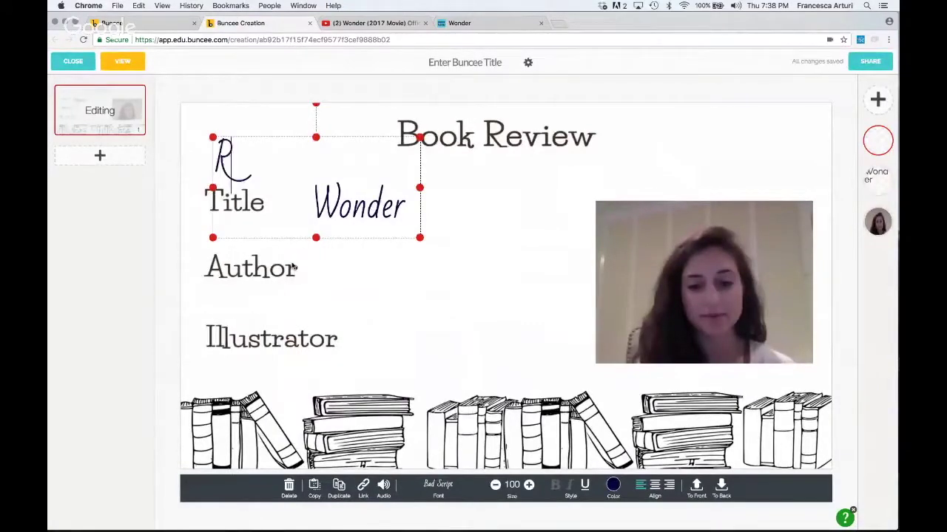
{"action": "type", "text": ". J Palicio"}
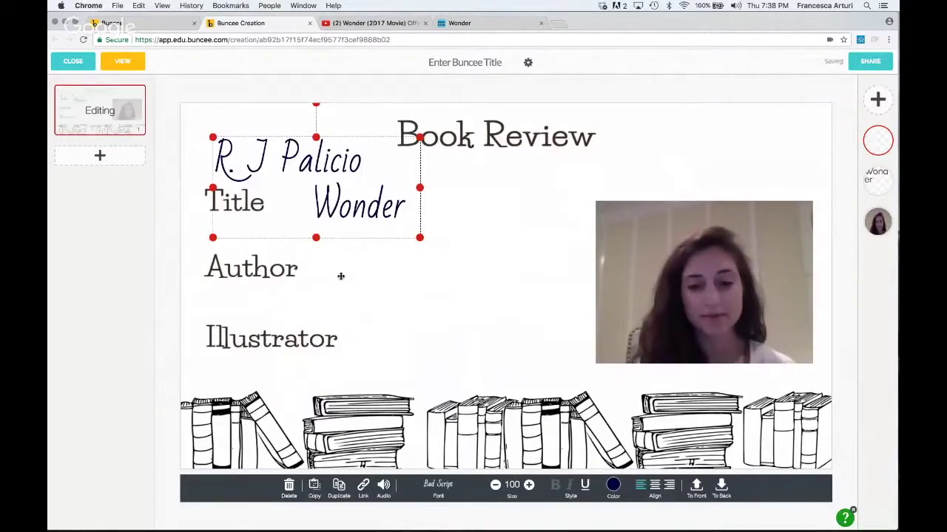
{"action": "left_click_drag", "start_coordinate": [260, 164], "coordinate": [375, 270]}
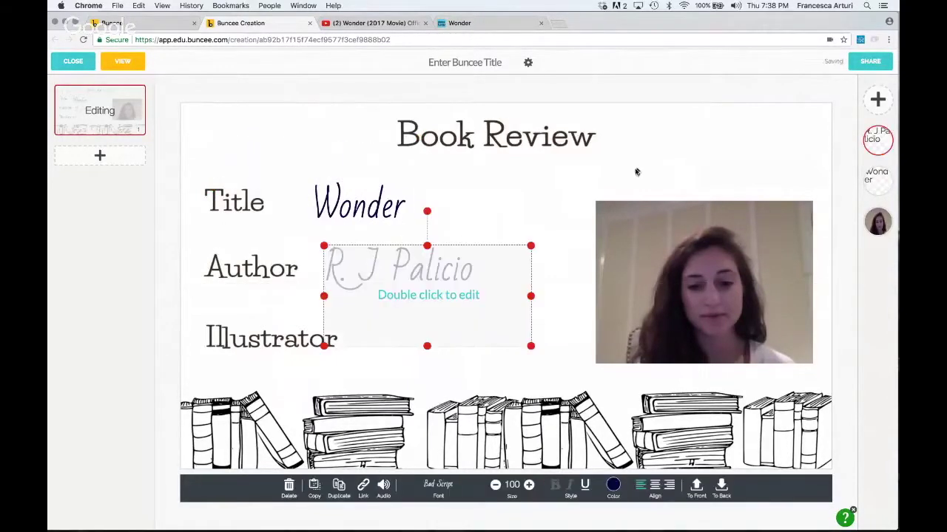
Step: Add a QR code to the slide, place it beside the Illustrator label and enlarge it
{"action": "left_click", "coordinate": [878, 101]}
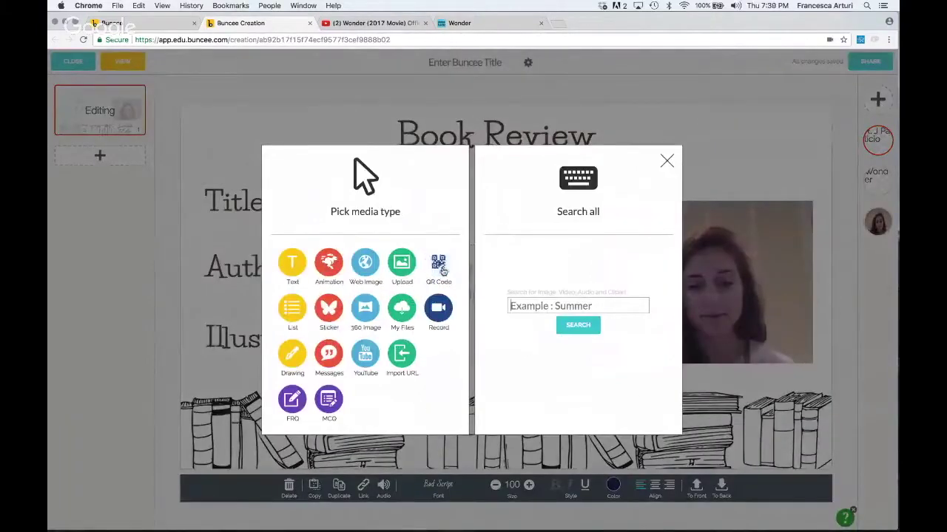
{"action": "left_click", "coordinate": [438, 264]}
{"action": "left_click_drag", "start_coordinate": [345, 248], "coordinate": [425, 361]}
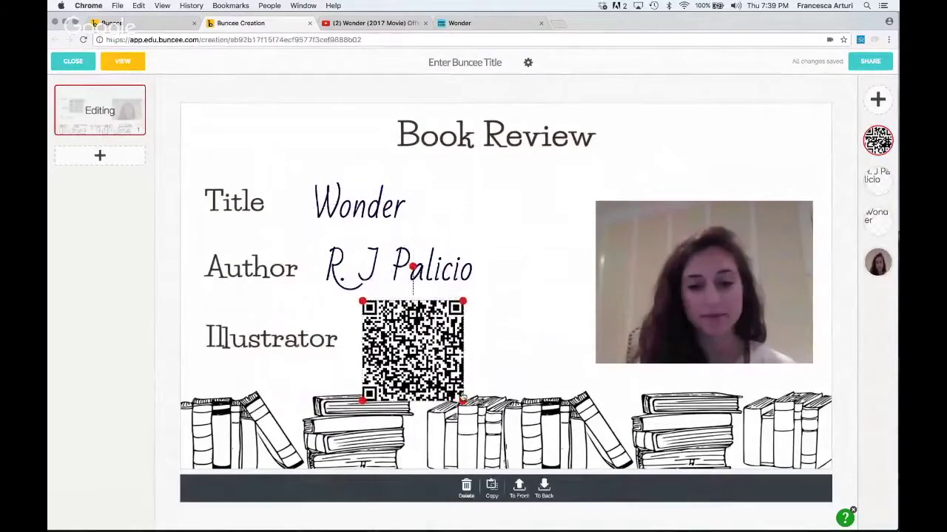
{"action": "mouse_move", "coordinate": [463, 402]}
{"action": "left_mouse_down"}
{"action": "mouse_move", "coordinate": [514, 451]}
{"action": "mouse_move", "coordinate": [465, 408]}
{"action": "left_mouse_up"}
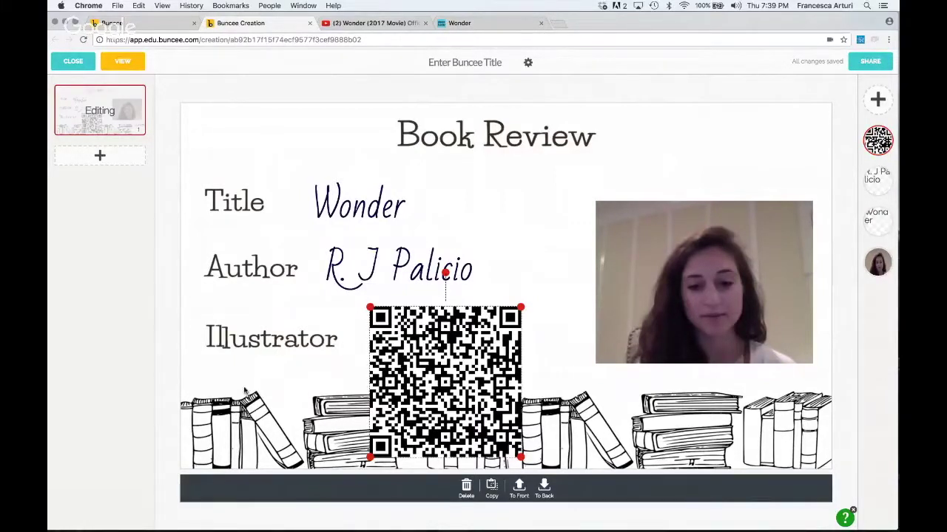
{"action": "left_click", "coordinate": [245, 391]}
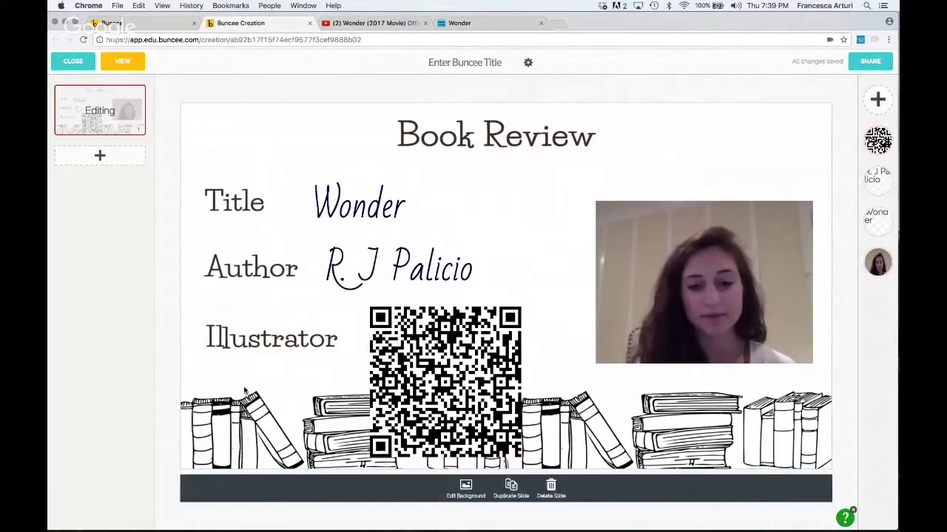
Step: Add a blank new slide and apply the "My favorite moment in this book was..." typewriter background, found by searching for "book"
{"action": "left_click", "coordinate": [122, 162]}
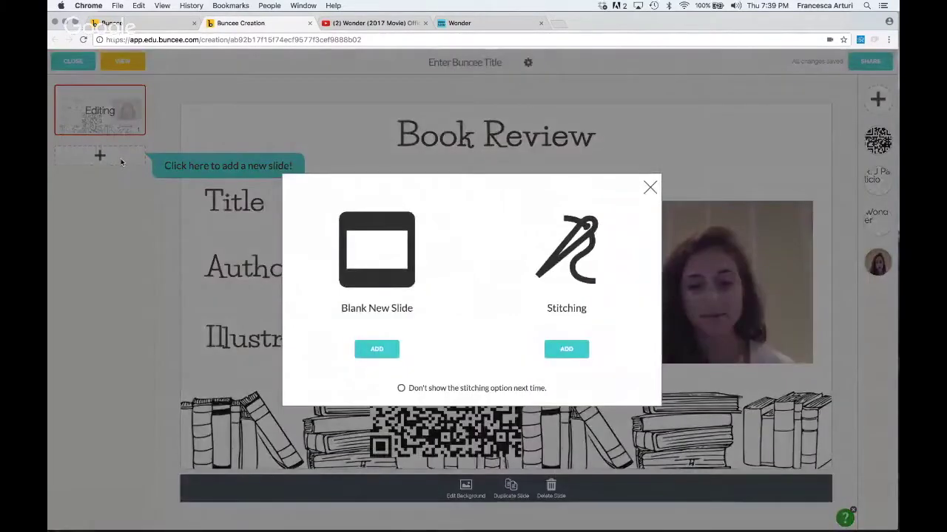
{"action": "left_click", "coordinate": [371, 351]}
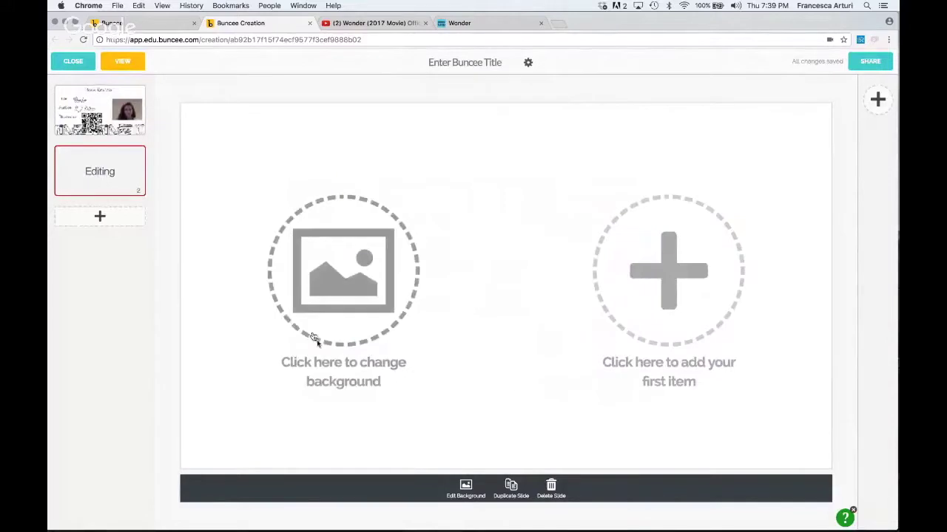
{"action": "left_click", "coordinate": [320, 306]}
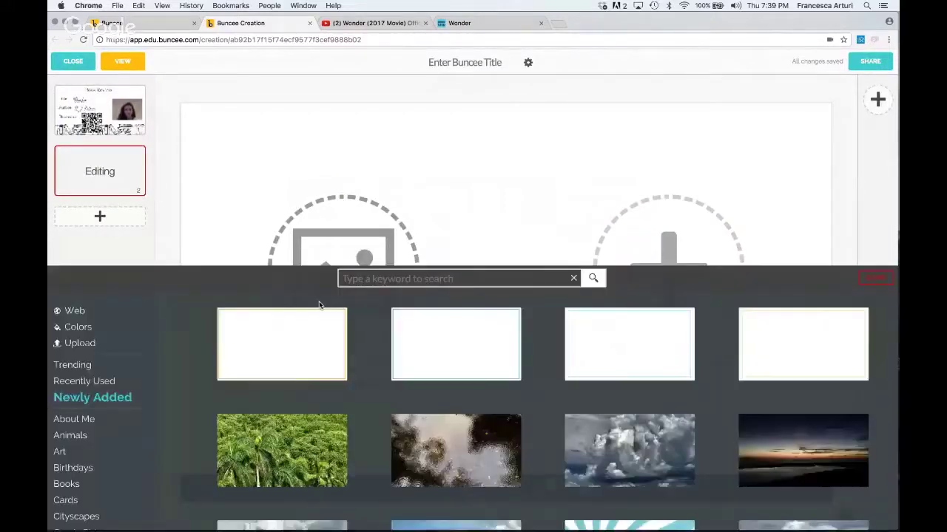
{"action": "type", "text": "book"}
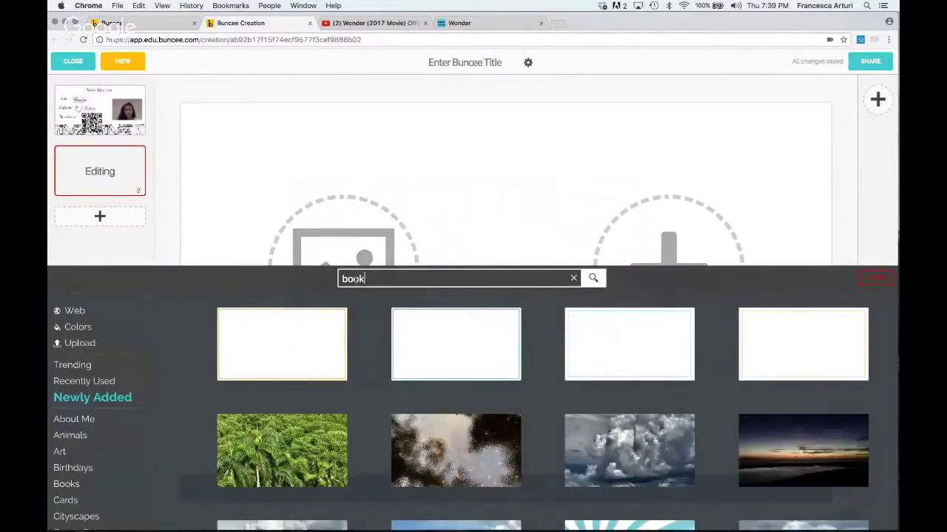
{"action": "scroll", "coordinate": [508, 374], "scroll_direction": "down", "scroll_amount": 3}
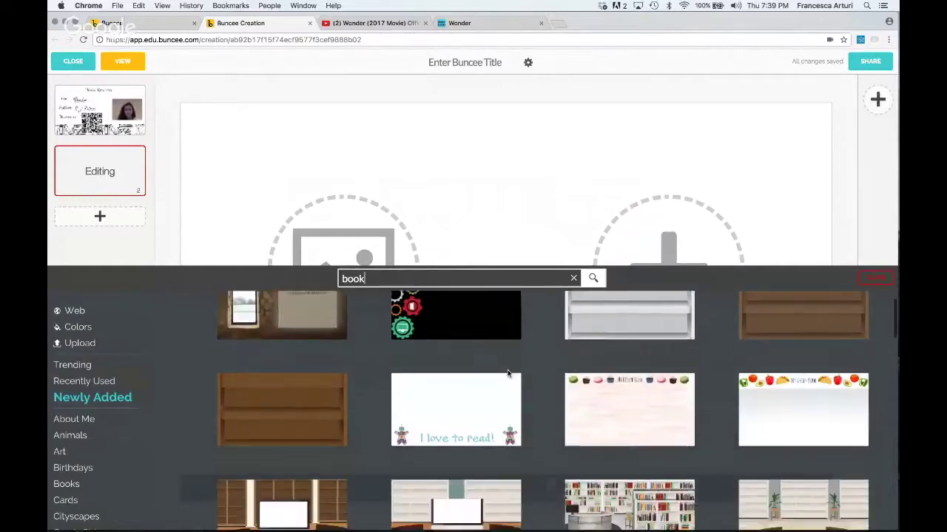
{"action": "scroll", "coordinate": [508, 373], "scroll_direction": "down", "scroll_amount": 8}
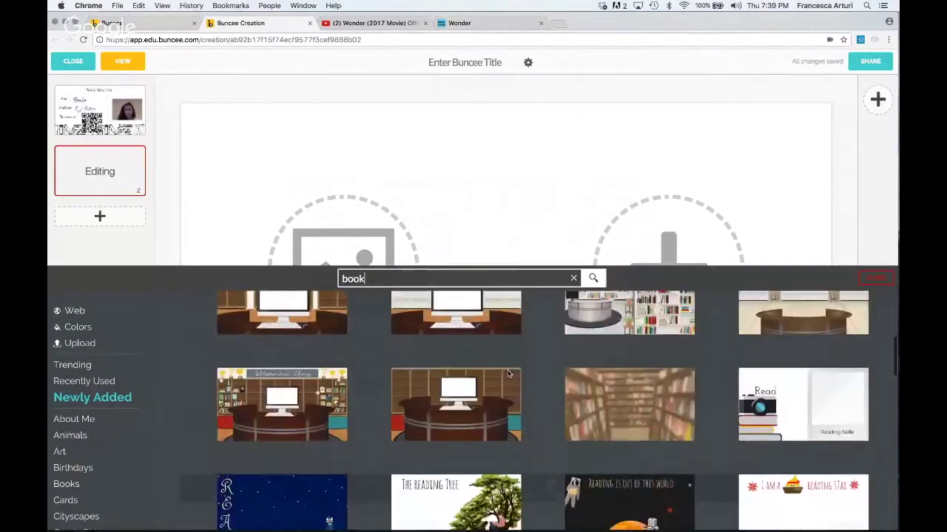
{"action": "scroll", "coordinate": [508, 373], "scroll_direction": "down", "scroll_amount": 10}
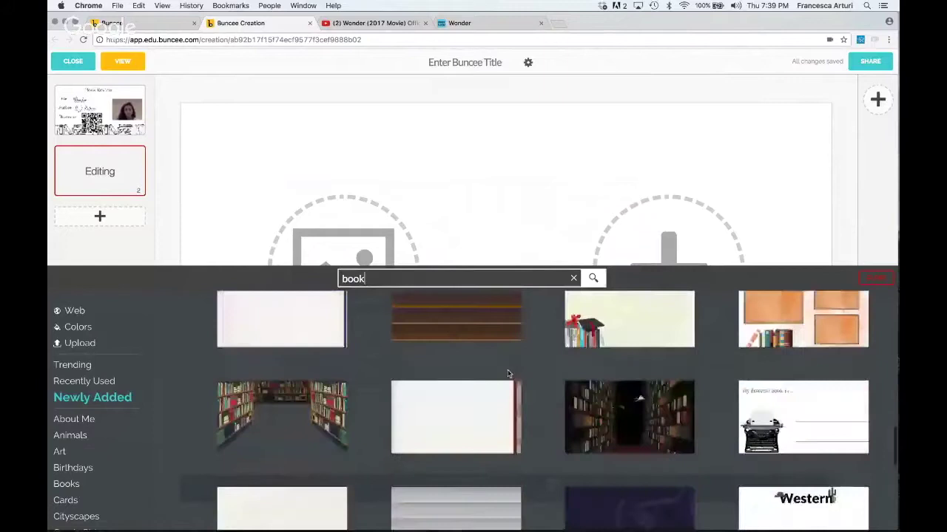
{"action": "scroll", "coordinate": [508, 374], "scroll_direction": "down", "scroll_amount": 10}
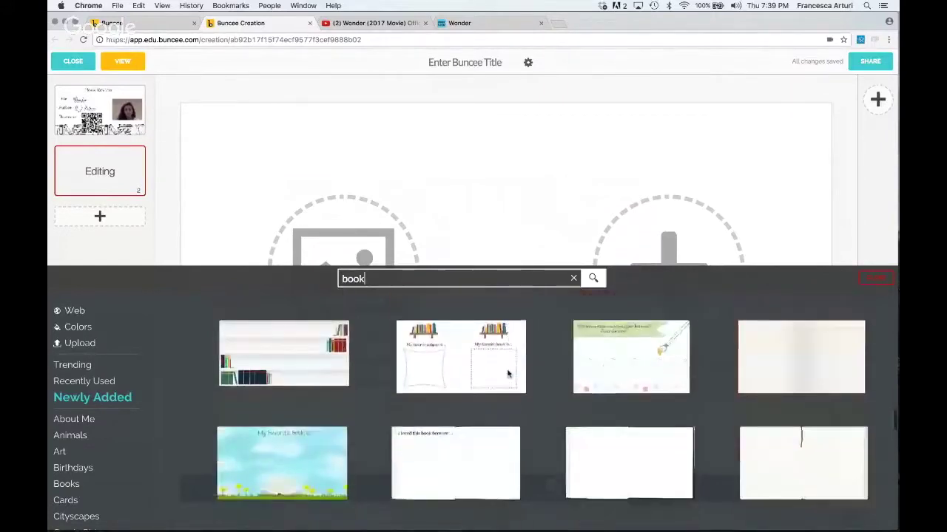
{"action": "scroll", "coordinate": [508, 373], "scroll_direction": "down", "scroll_amount": 5}
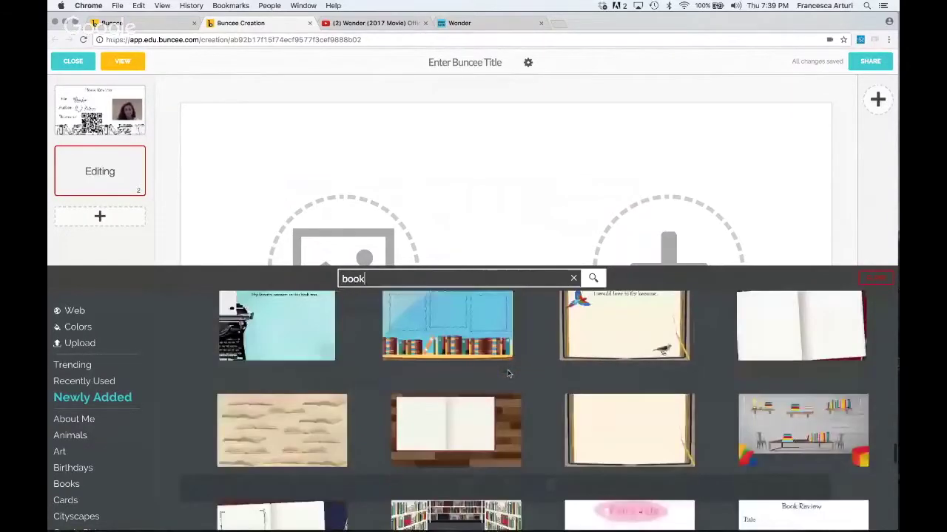
{"action": "left_click", "coordinate": [289, 350]}
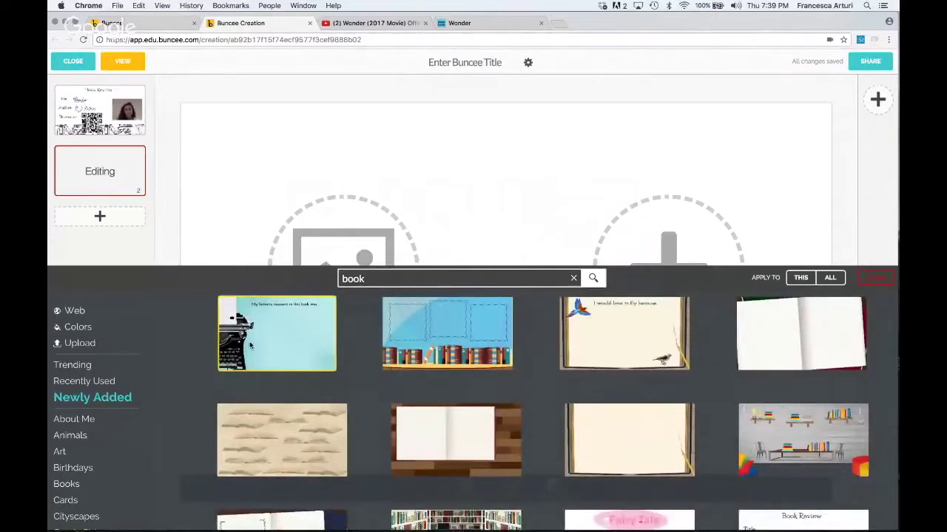
{"action": "left_click_drag", "start_coordinate": [257, 342], "coordinate": [274, 279]}
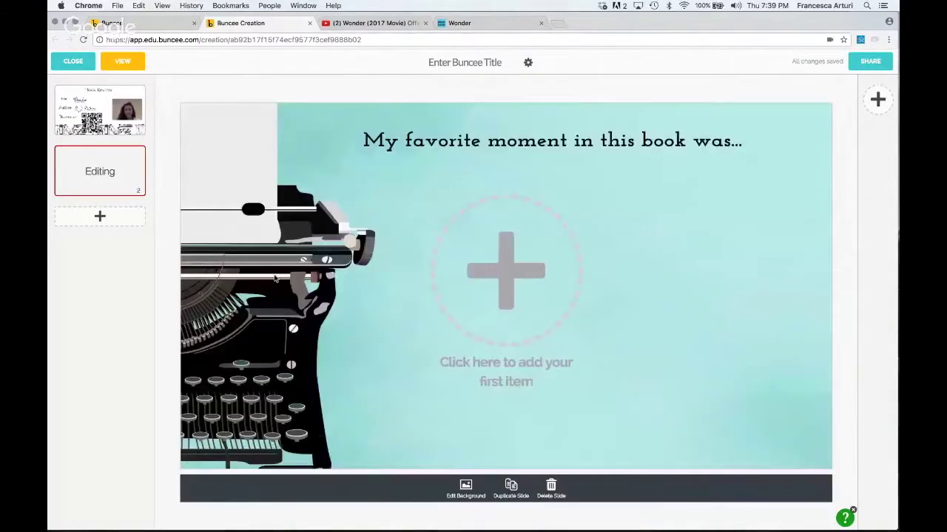
Step: Add an enlarged text item reading "when Auggie's friends protected him by the corn fields." to the slide
{"action": "left_click", "coordinate": [510, 282]}
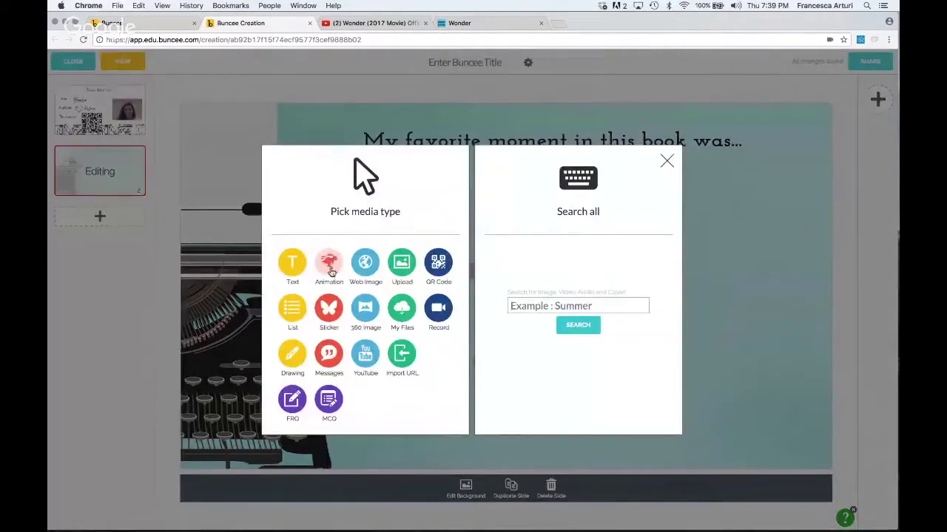
{"action": "left_click", "coordinate": [293, 268]}
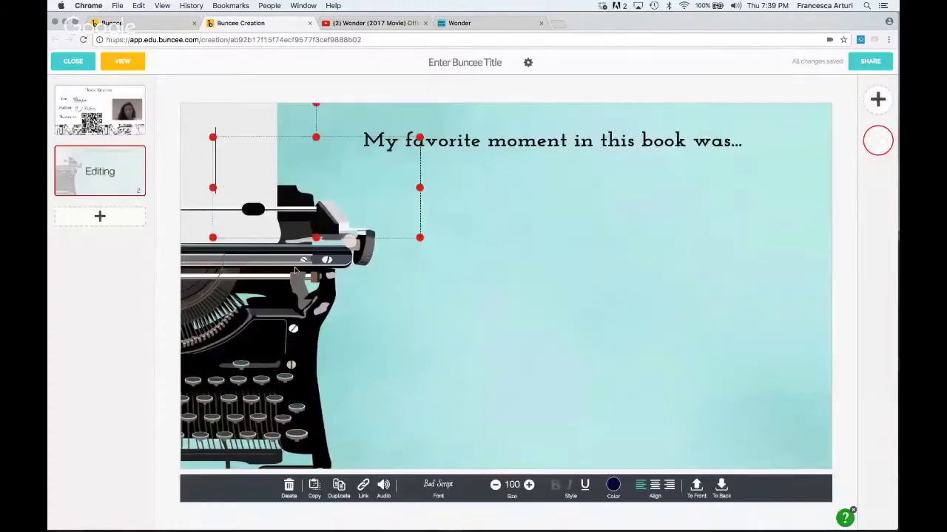
{"action": "left_click_drag", "start_coordinate": [419, 239], "coordinate": [526, 291]}
{"action": "type", "text": "when"}
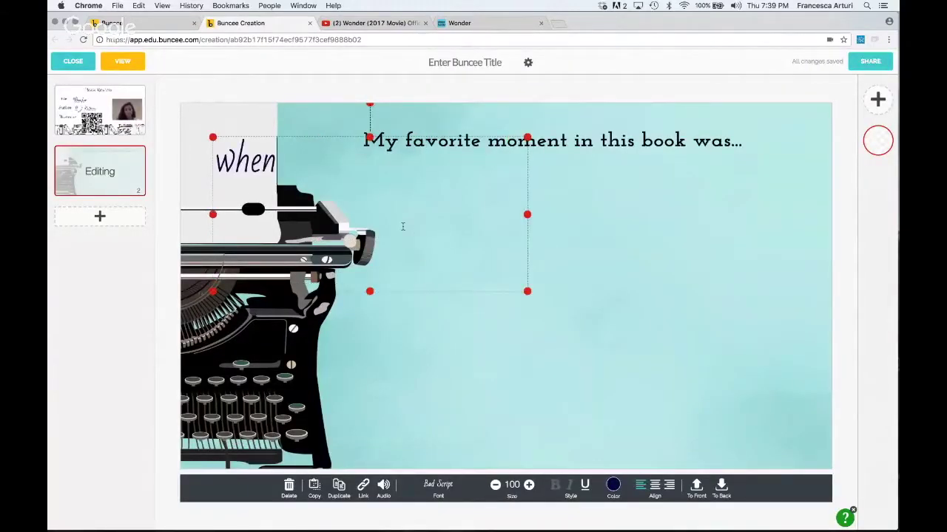
{"action": "type", "text": " Auggie's friends "}
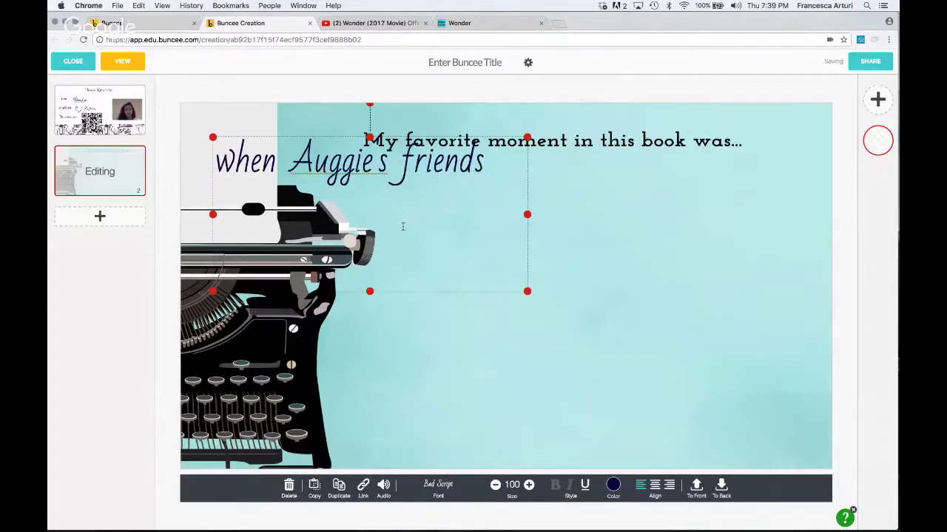
{"action": "type", "text": "pret"}
{"action": "type", "text": "ected him by t"}
{"action": "type", "text": "he corn fields"}
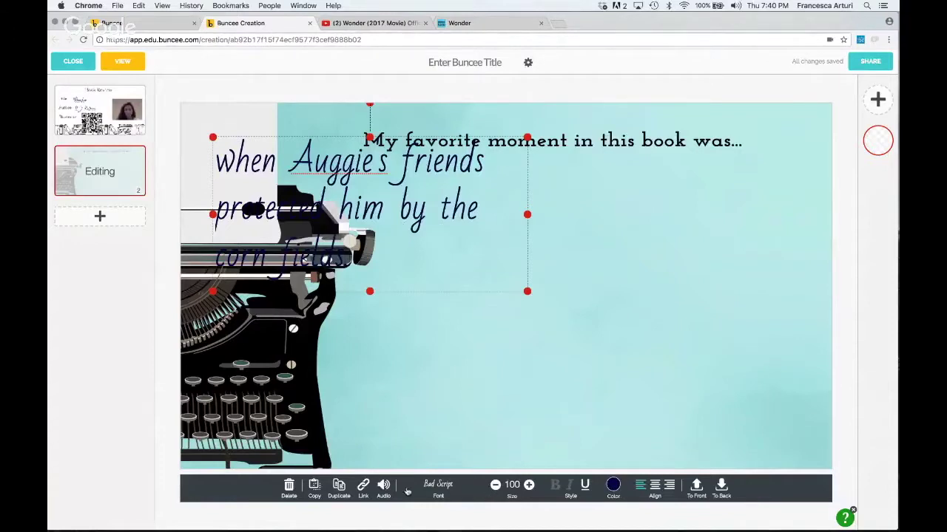
Step: Center-align the sentence, widen its text box so it fits on two lines, and place it under the slide heading
{"action": "left_click", "coordinate": [656, 487]}
{"action": "left_click", "coordinate": [570, 385]}
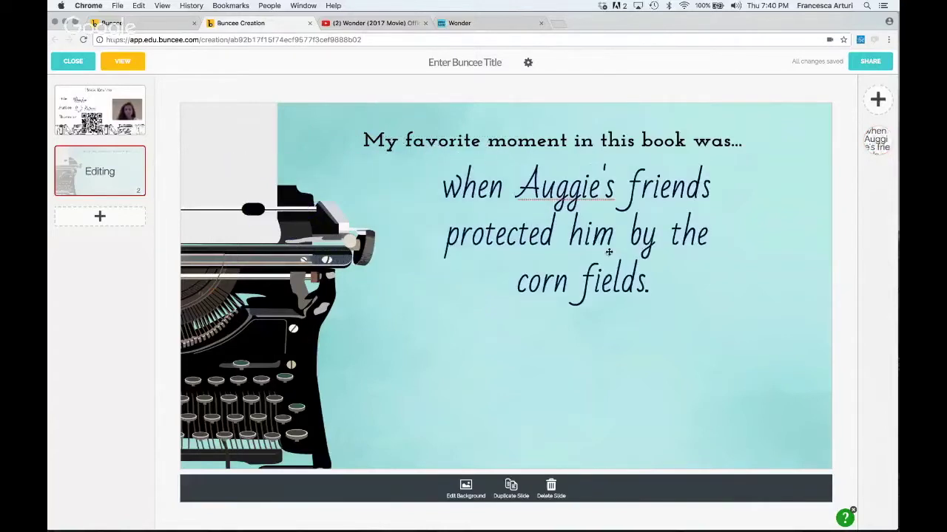
{"action": "left_click", "coordinate": [714, 240]}
{"action": "left_click_drag", "start_coordinate": [733, 240], "coordinate": [830, 241]}
{"action": "left_click", "coordinate": [732, 336]}
{"action": "left_click_drag", "start_coordinate": [663, 192], "coordinate": [606, 201]}
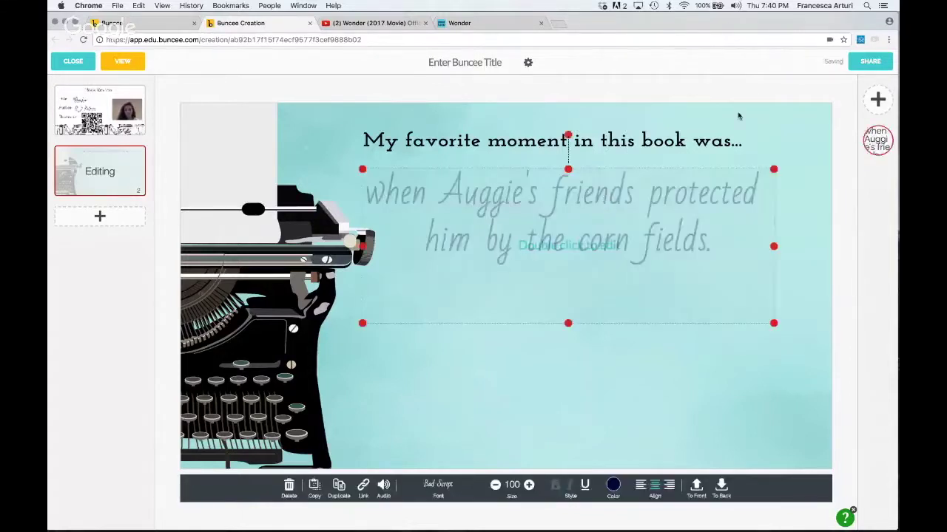
Step: Add the corn stalk clipart with a visible cob from a "corn" search, and place it enlarged in the slide's lower-right corner
{"action": "left_click", "coordinate": [878, 99]}
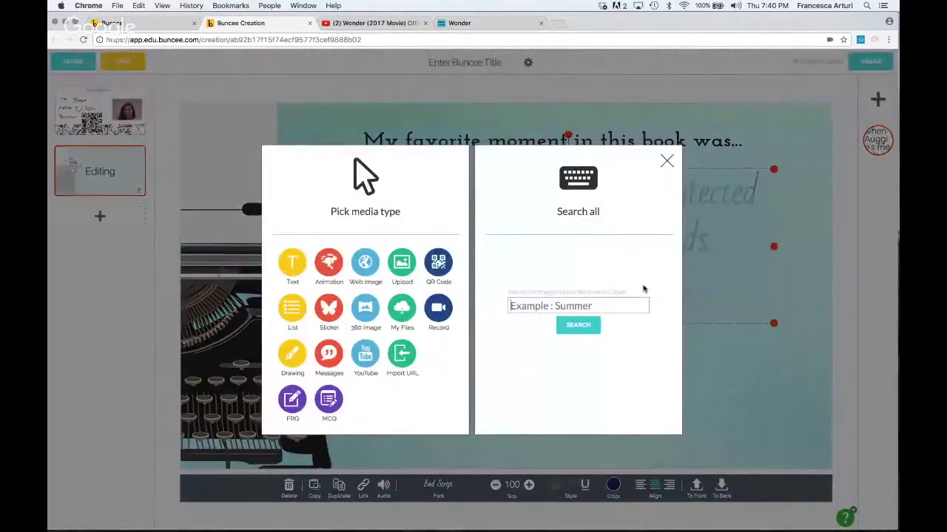
{"action": "type", "text": "corn"}
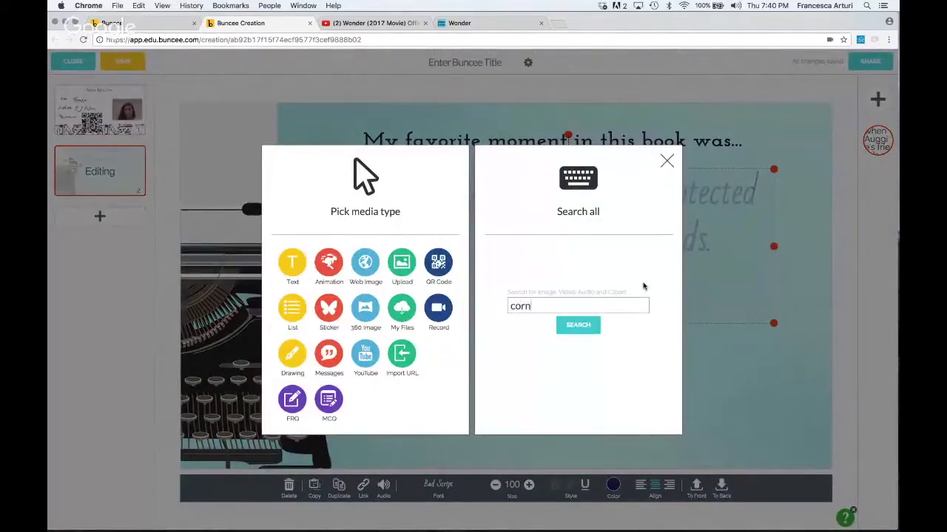
{"action": "key", "text": "Return"}
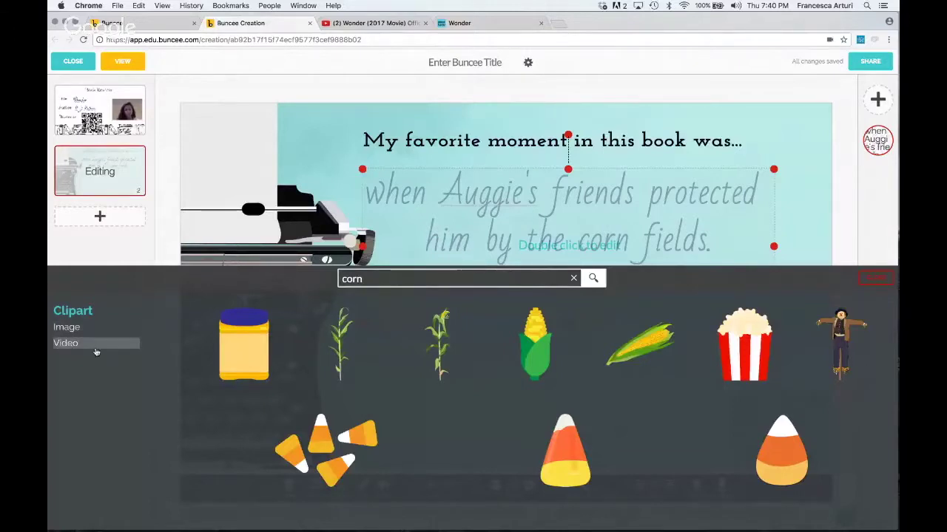
{"action": "left_click", "coordinate": [442, 342]}
{"action": "left_click_drag", "start_coordinate": [442, 347], "coordinate": [748, 488]}
{"action": "left_click_drag", "start_coordinate": [727, 439], "coordinate": [779, 423]}
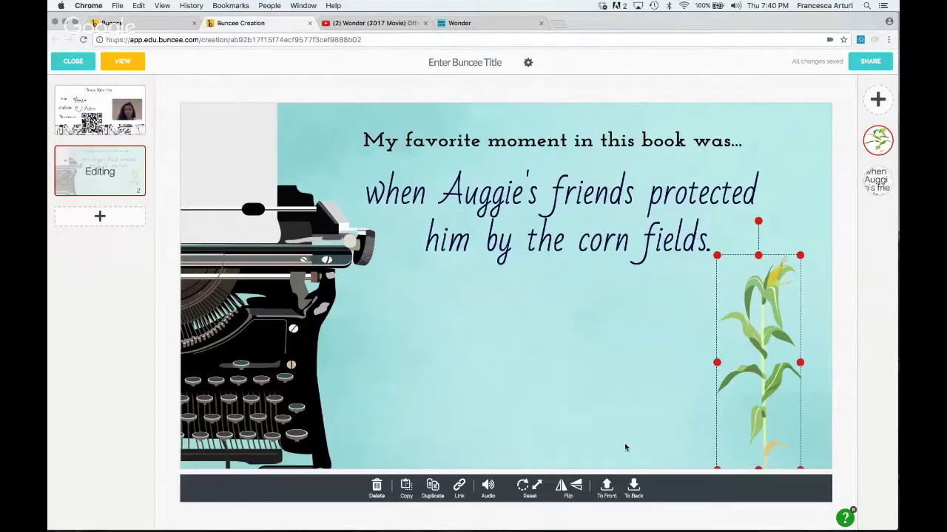
Step: Duplicate the corn stalk until there are eight and spread the copies into a cornfield cluster in the slide's lower-right corner
{"action": "left_click", "coordinate": [433, 486]}
{"action": "left_click", "coordinate": [432, 485]}
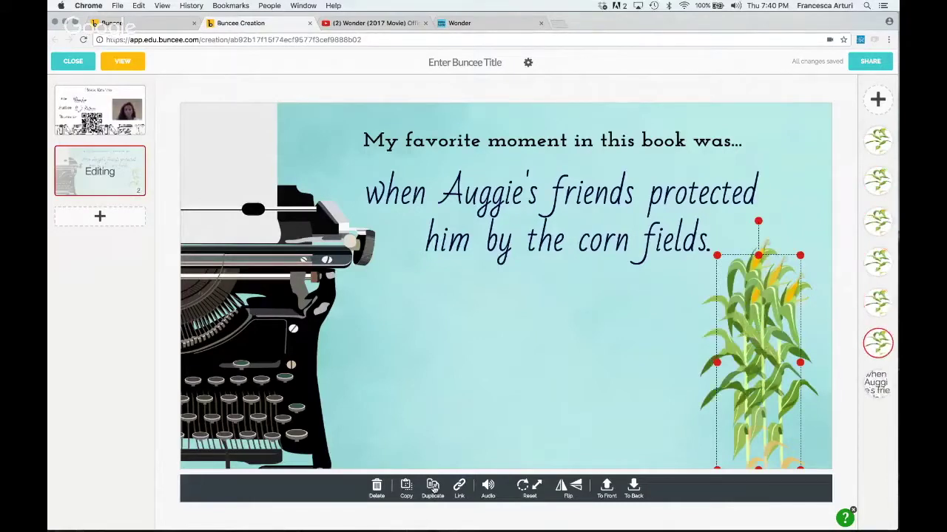
{"action": "left_click", "coordinate": [531, 413]}
{"action": "left_click_drag", "start_coordinate": [746, 337], "coordinate": [712, 339]}
{"action": "left_click_drag", "start_coordinate": [798, 344], "coordinate": [813, 325]}
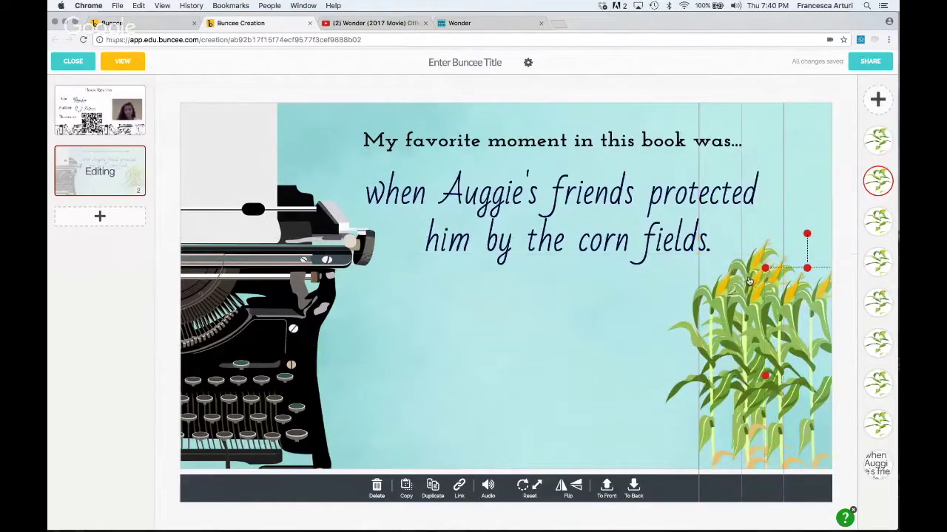
{"action": "left_click", "coordinate": [843, 178]}
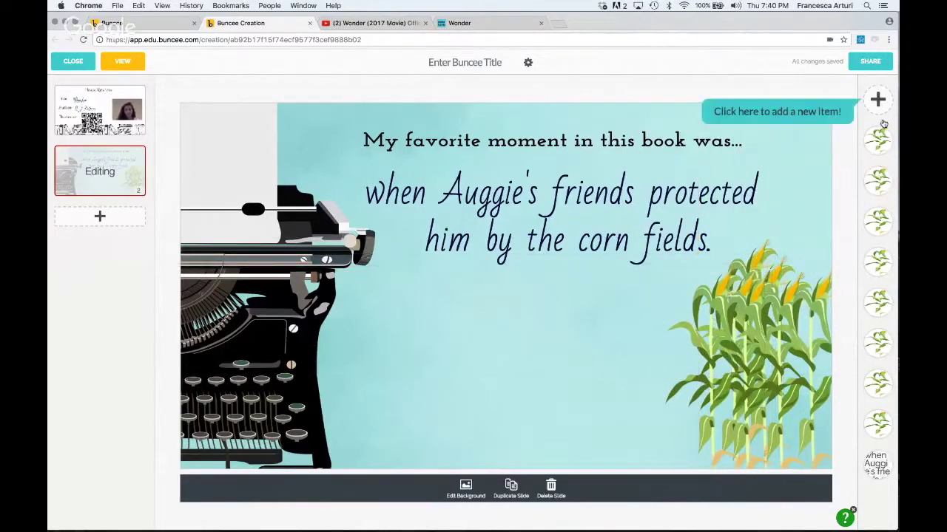
Step: Add the round full moon web image from a "moon" search over the corn, and move the sentence up closer to the heading
{"action": "left_click", "coordinate": [876, 99]}
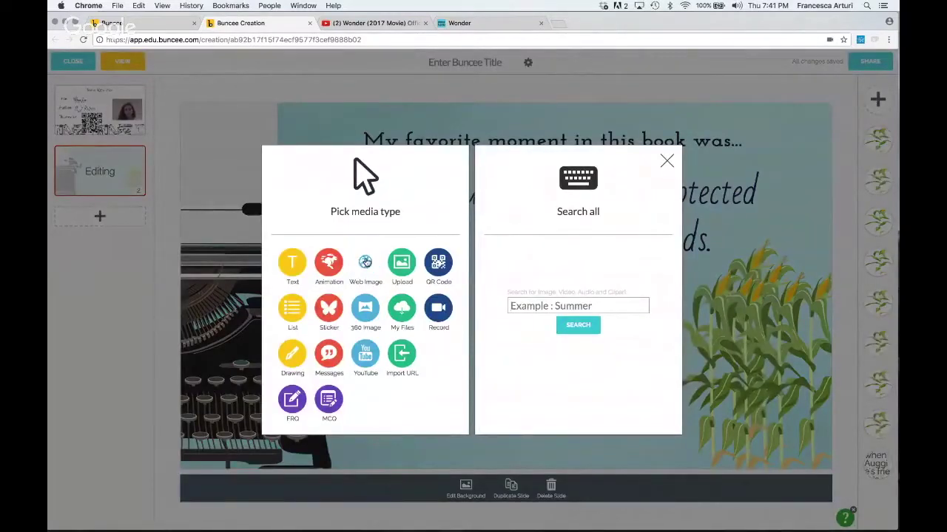
{"action": "left_click", "coordinate": [362, 266]}
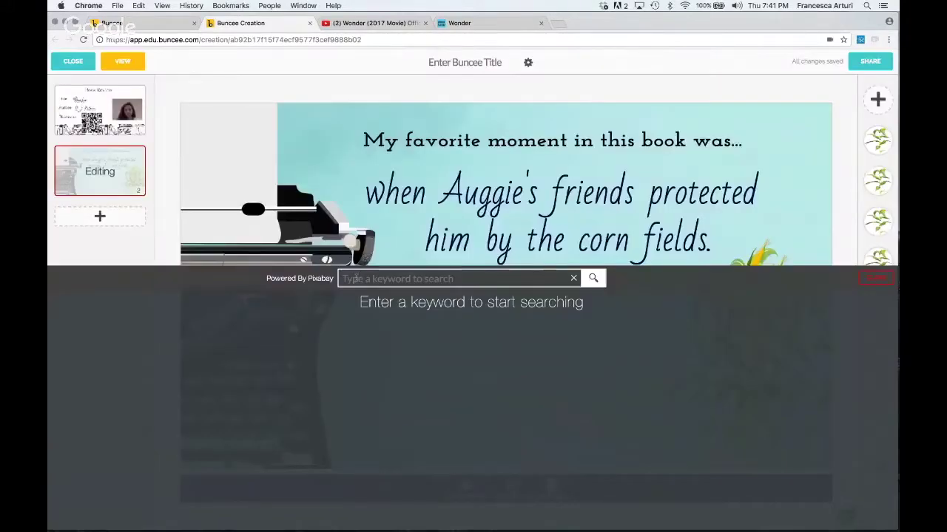
{"action": "left_click", "coordinate": [354, 278]}
{"action": "type", "text": "mo"}
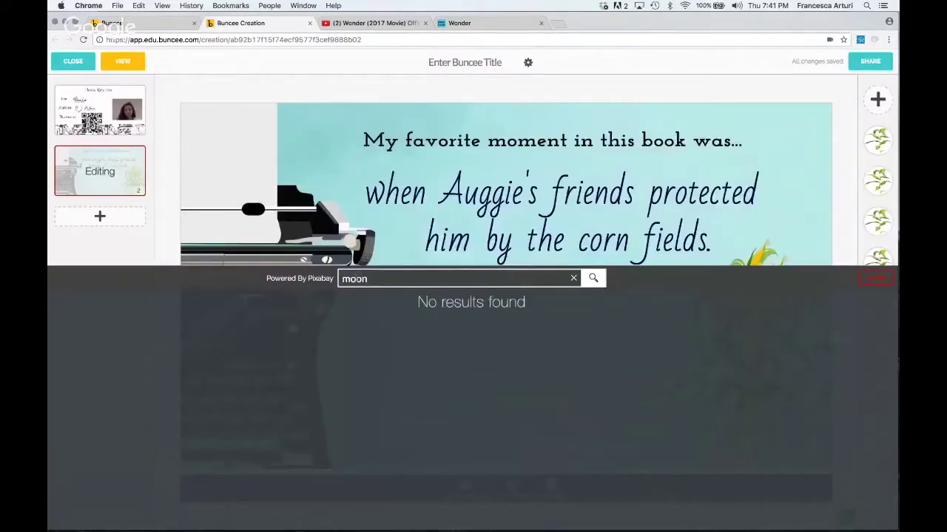
{"action": "type", "text": "on"}
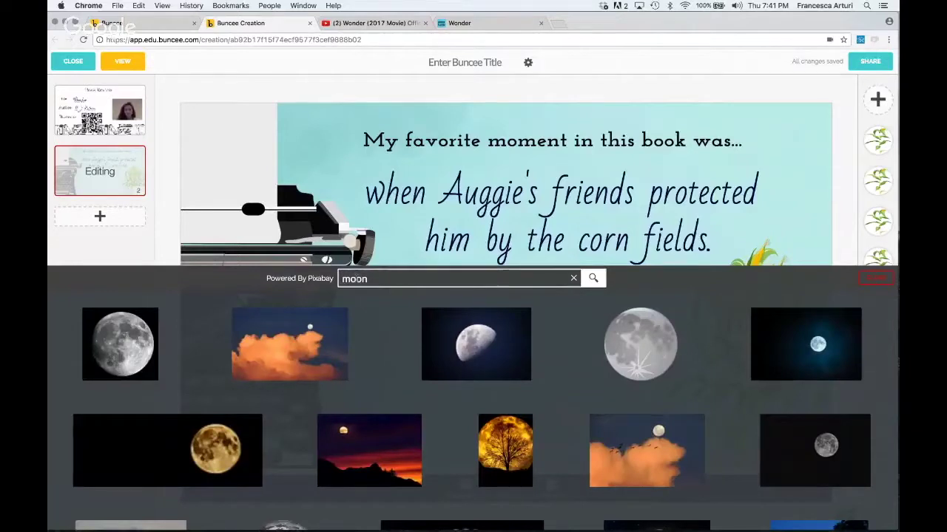
{"action": "left_click", "coordinate": [649, 365]}
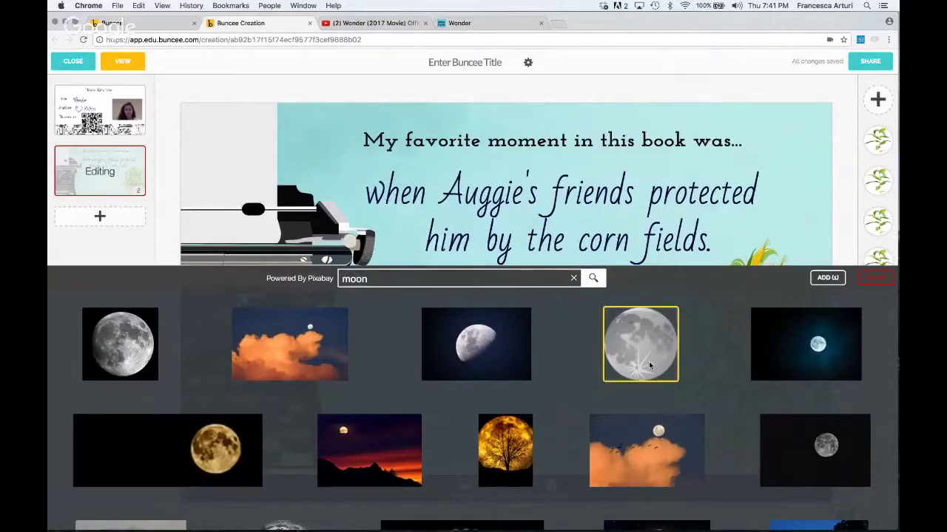
{"action": "left_click_drag", "start_coordinate": [643, 364], "coordinate": [766, 335]}
{"action": "left_click_drag", "start_coordinate": [593, 207], "coordinate": [579, 188]}
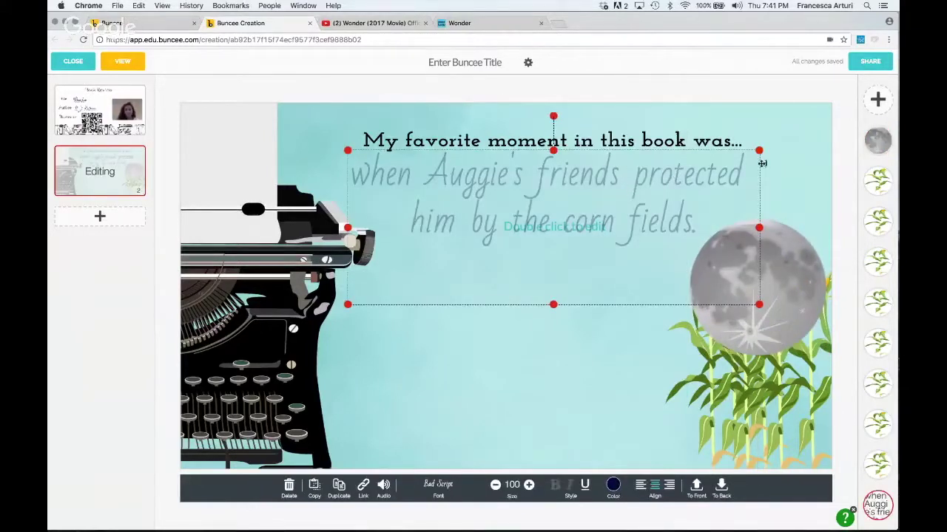
{"action": "left_click", "coordinate": [792, 166]}
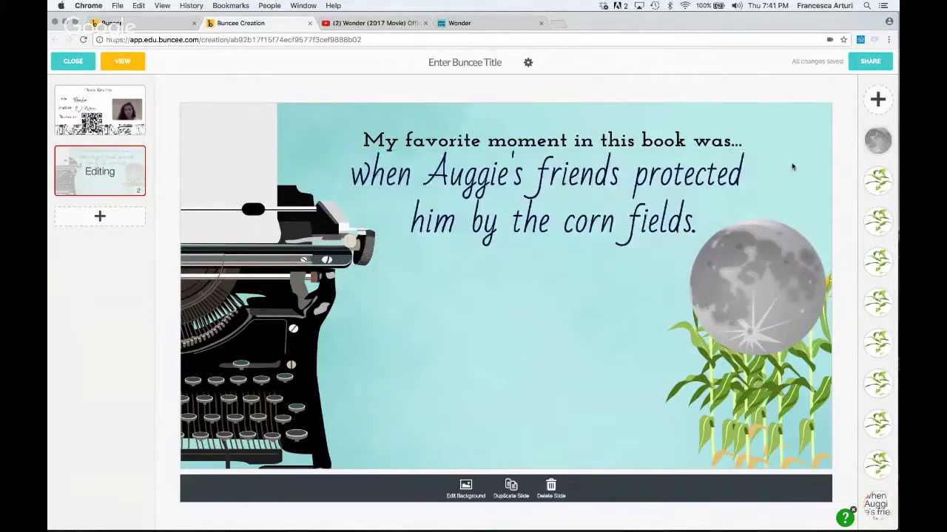
Step: Layer the moon behind all the corn stalks and move it up toward the slide's right edge
{"action": "left_click", "coordinate": [876, 140]}
{"action": "left_click_drag", "start_coordinate": [877, 140], "coordinate": [880, 462]}
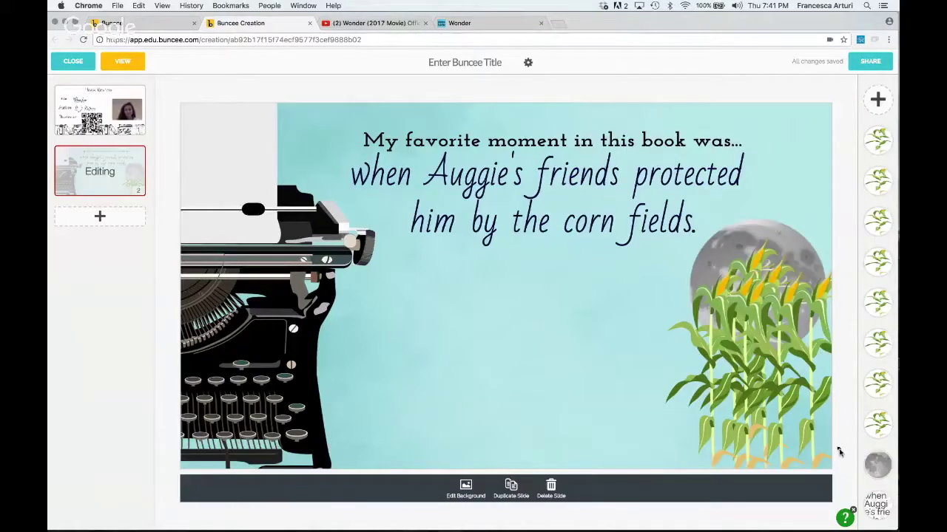
{"action": "left_click_drag", "start_coordinate": [803, 243], "coordinate": [816, 200]}
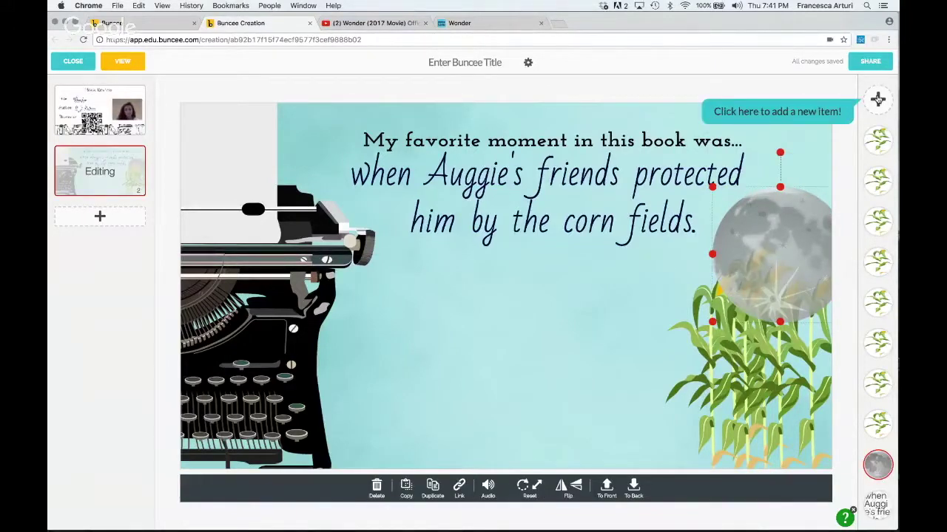
Step: Add the sticker of eight children holding hands from a "kids" search, and place it enlarged along the slide's lower edge beside the corn
{"action": "left_click", "coordinate": [878, 98]}
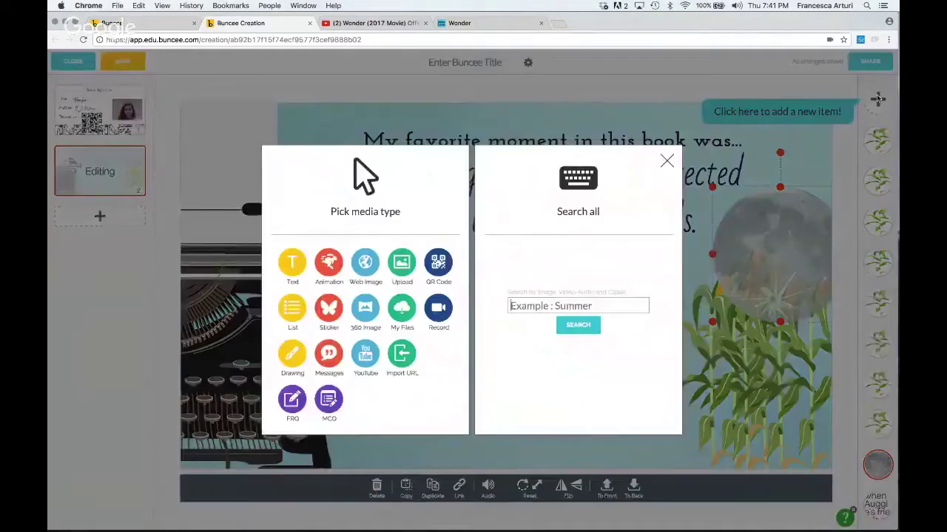
{"action": "left_click", "coordinate": [320, 314]}
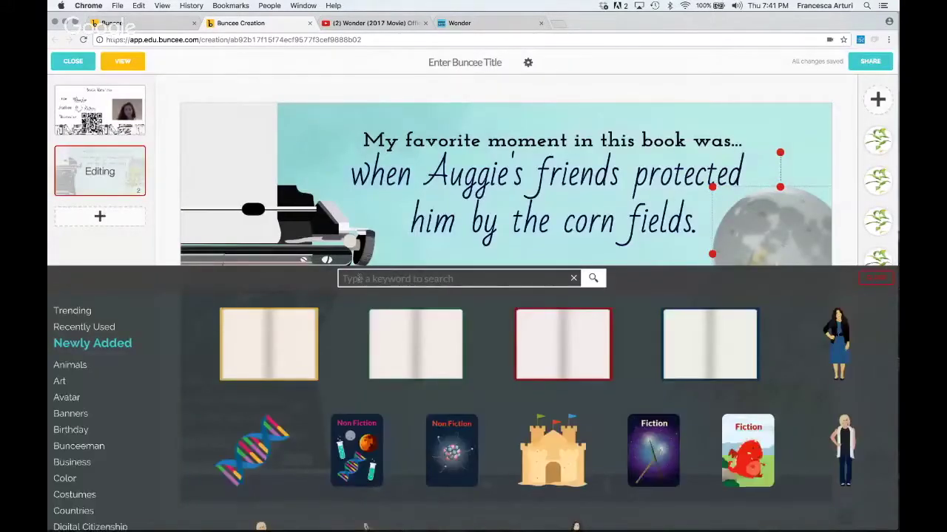
{"action": "left_click", "coordinate": [358, 279]}
{"action": "type", "text": "kids"}
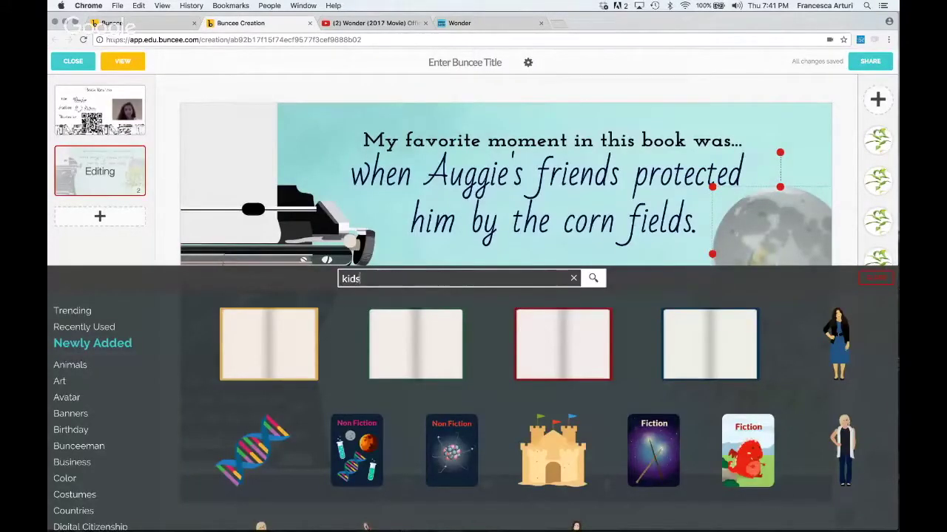
{"action": "scroll", "coordinate": [386, 393], "scroll_direction": "down", "scroll_amount": 10}
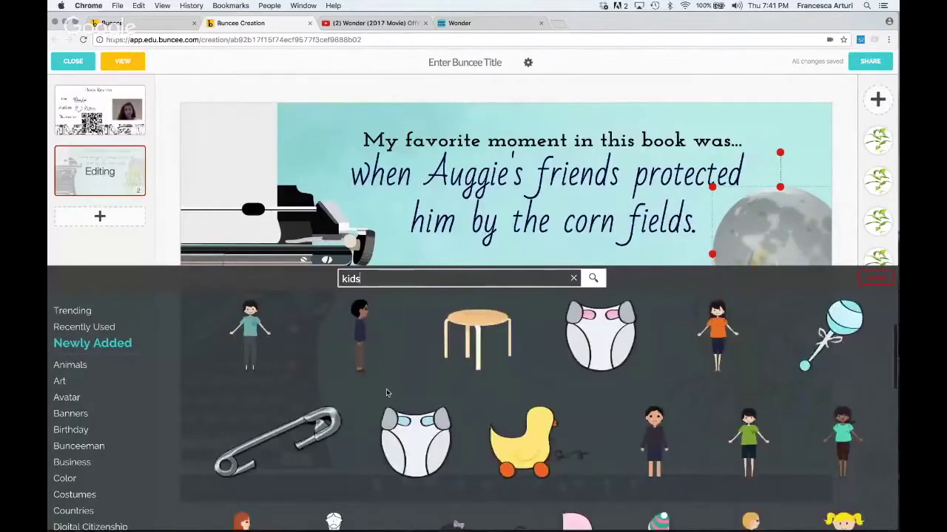
{"action": "scroll", "coordinate": [387, 393], "scroll_direction": "down", "scroll_amount": 10}
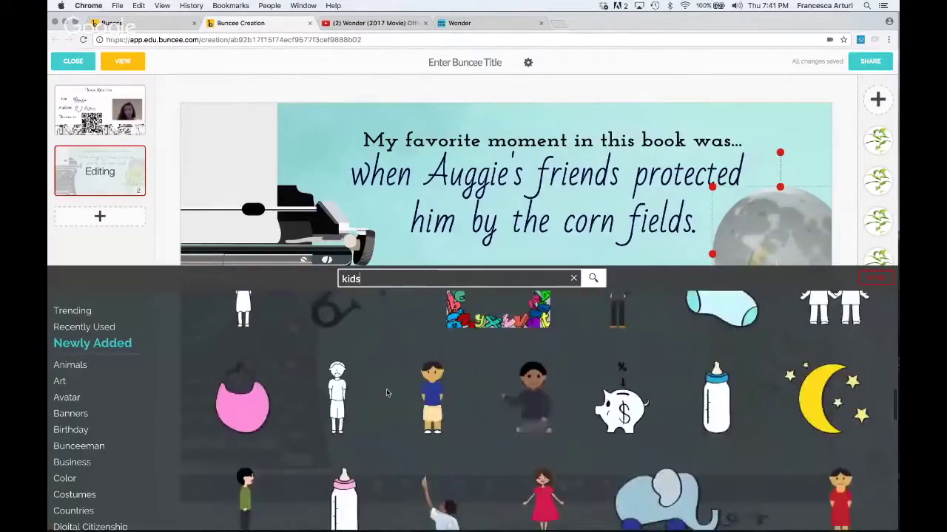
{"action": "scroll", "coordinate": [386, 393], "scroll_direction": "down", "scroll_amount": 2}
{"action": "left_click", "coordinate": [368, 399]}
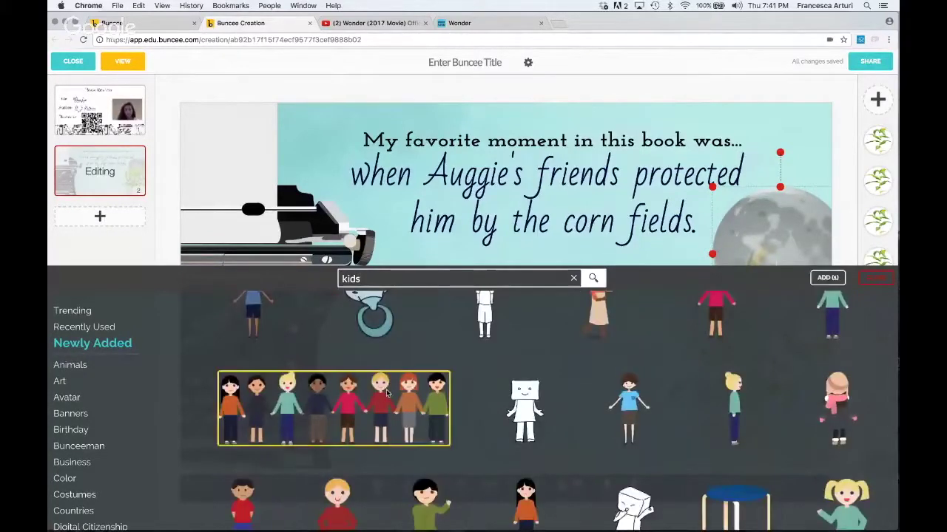
{"action": "left_click_drag", "start_coordinate": [367, 399], "coordinate": [418, 326]}
{"action": "left_click_drag", "start_coordinate": [535, 362], "coordinate": [567, 442]}
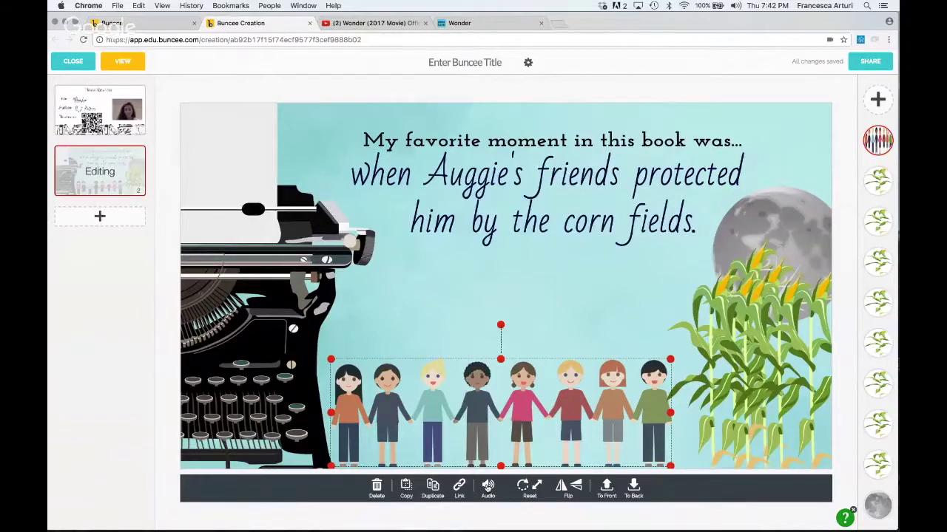
Step: Record a short audio clip for the children sticker and name it "wonder"
{"action": "left_click", "coordinate": [487, 486]}
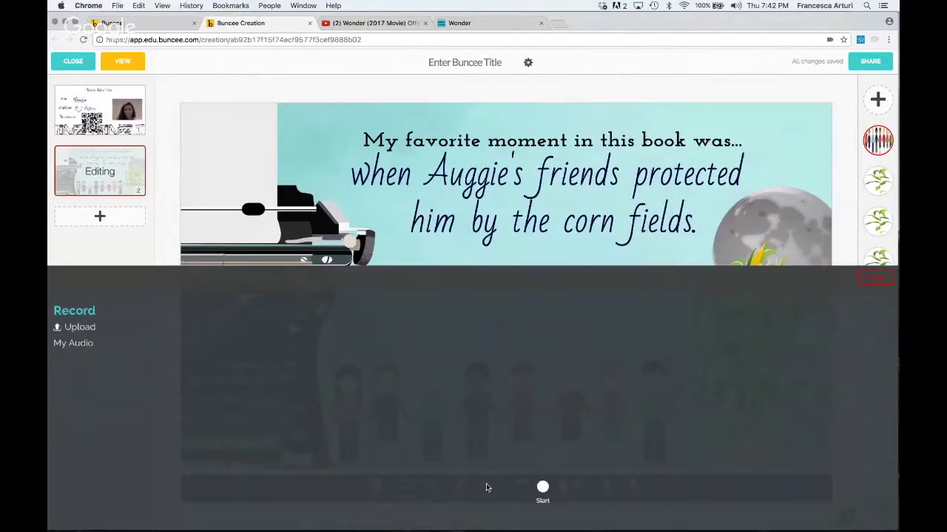
{"action": "left_click", "coordinate": [543, 489]}
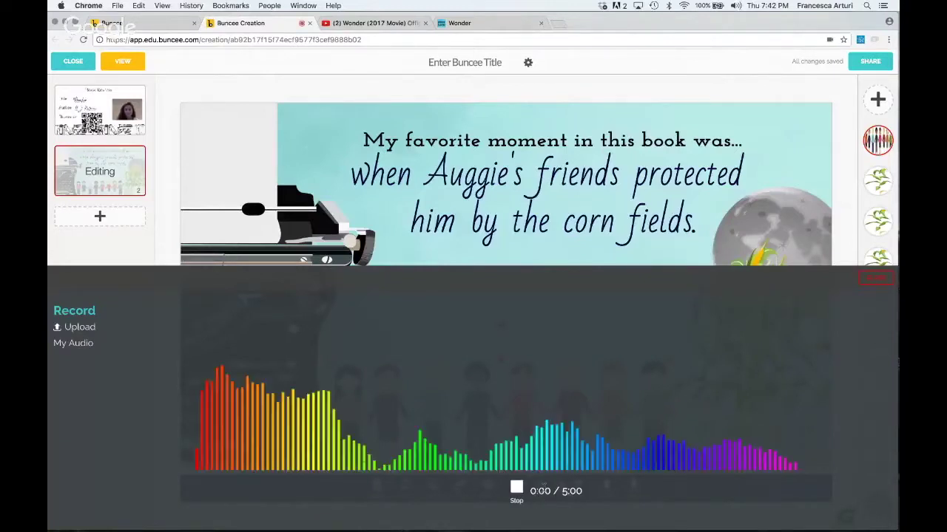
{"action": "left_click", "coordinate": [516, 489]}
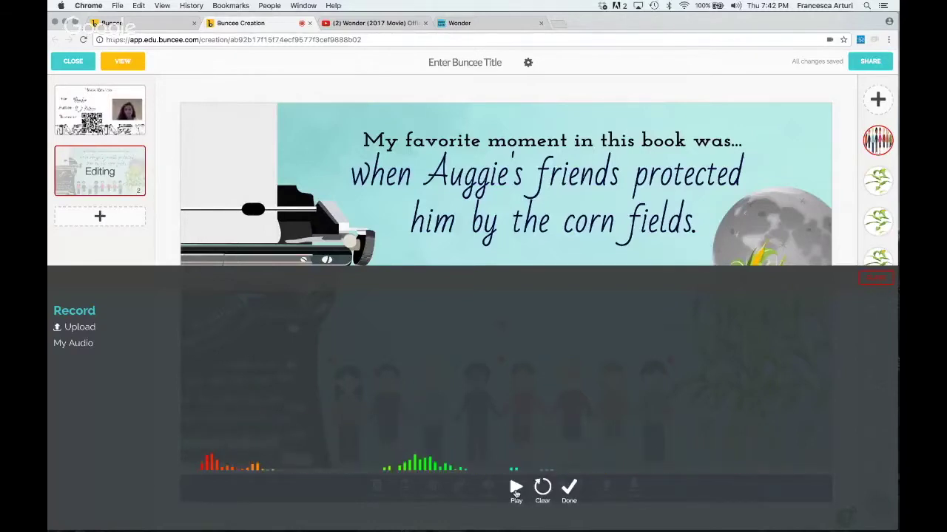
{"action": "left_click", "coordinate": [569, 490]}
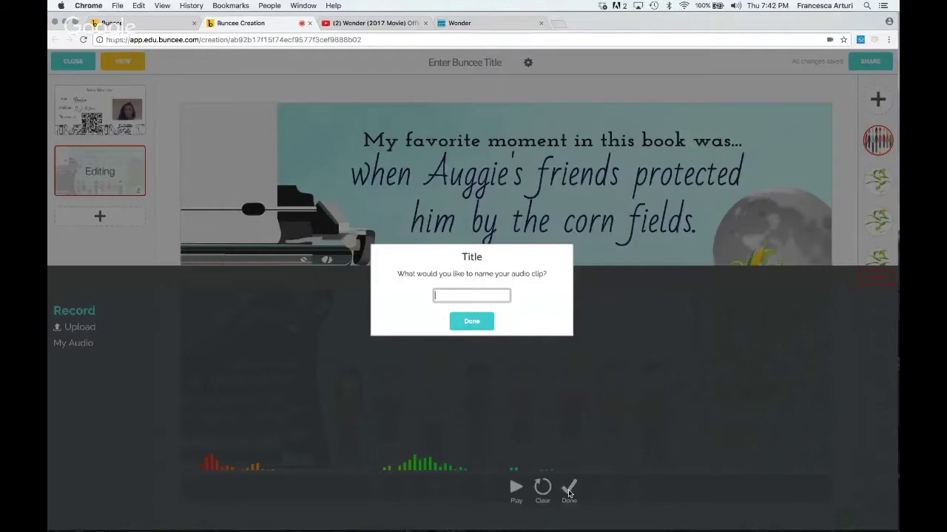
{"action": "type", "text": "wonder"}
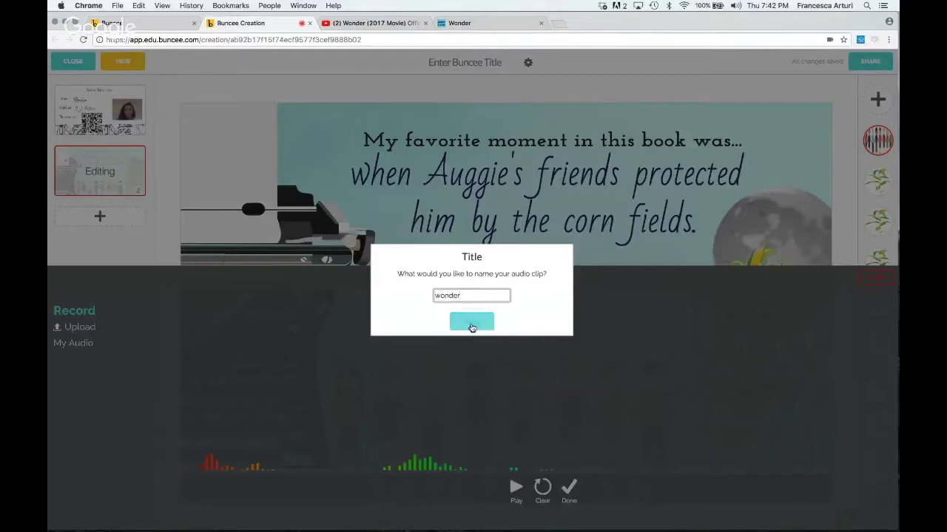
{"action": "left_click", "coordinate": [472, 325]}
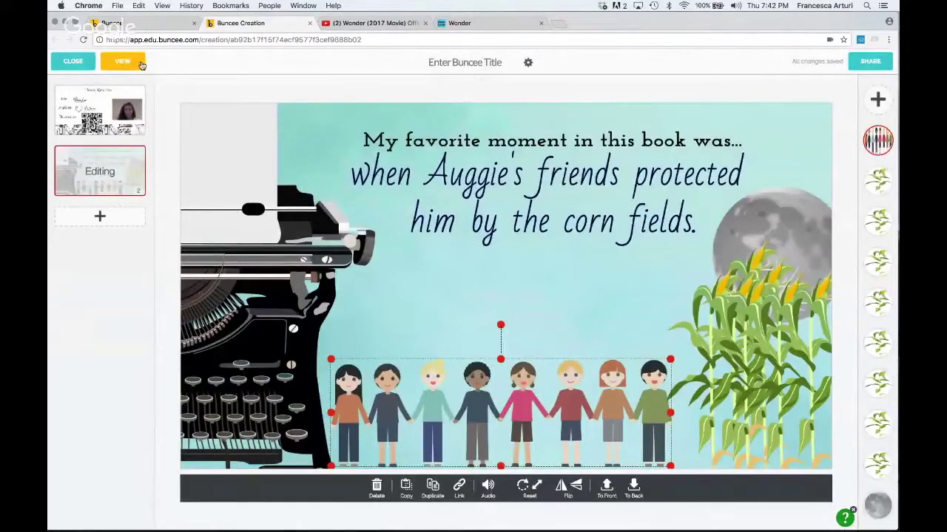
Step: Add a blank third slide and give it the "I love to read!" background with book robots from a "book" search
{"action": "left_click", "coordinate": [132, 225]}
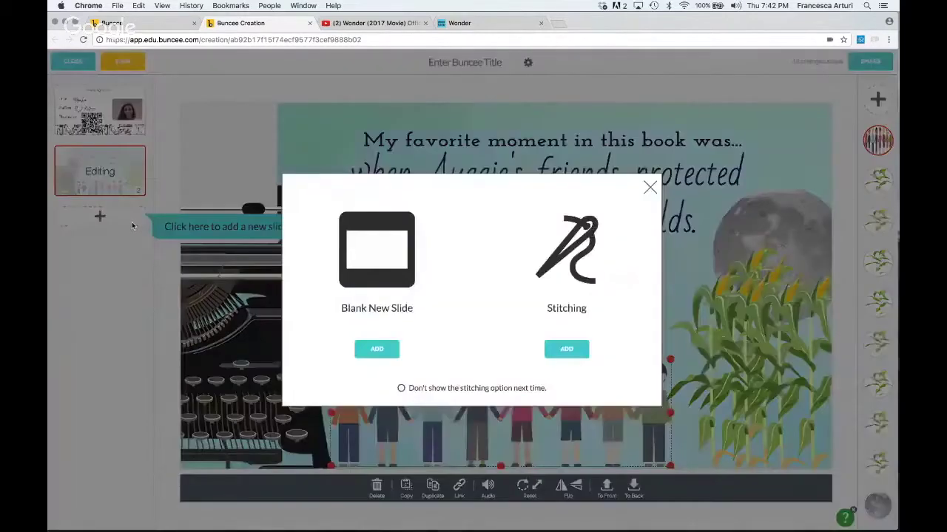
{"action": "left_click", "coordinate": [374, 349]}
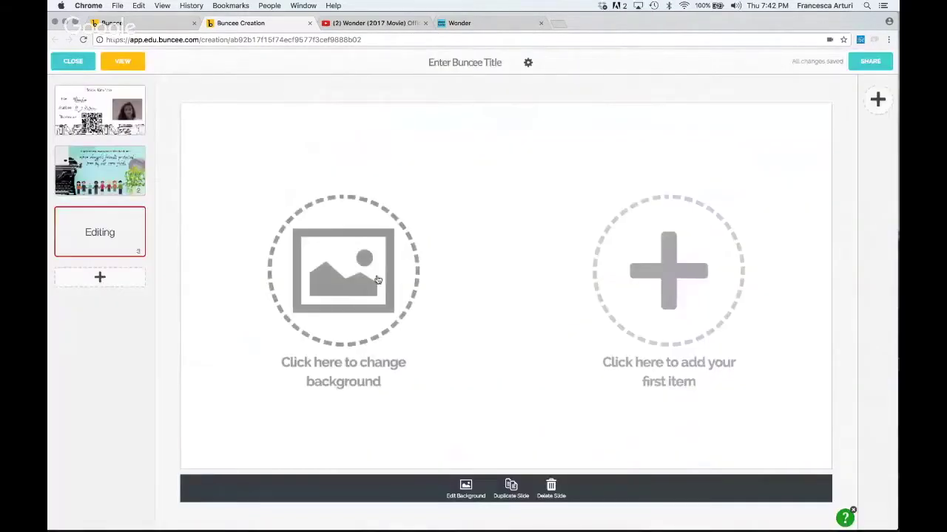
{"action": "left_click", "coordinate": [348, 293]}
{"action": "type", "text": "book"}
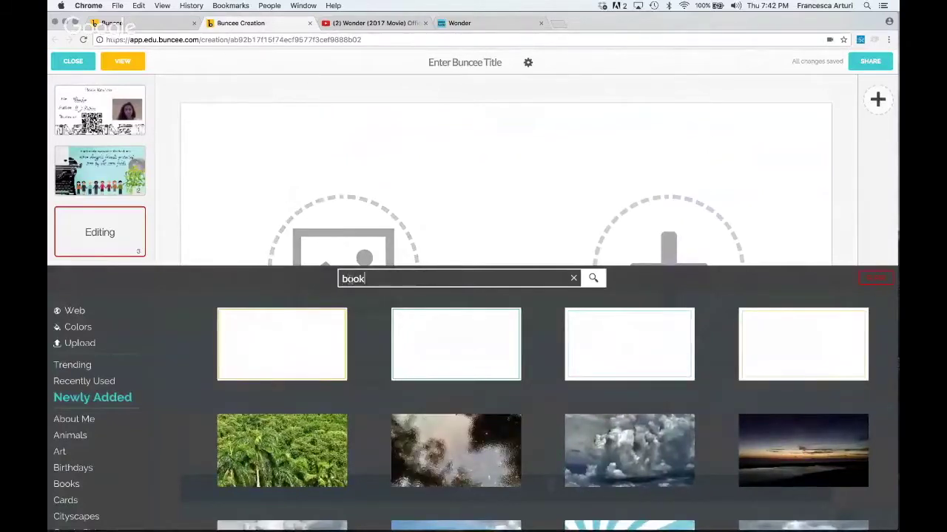
{"action": "key", "text": "Return"}
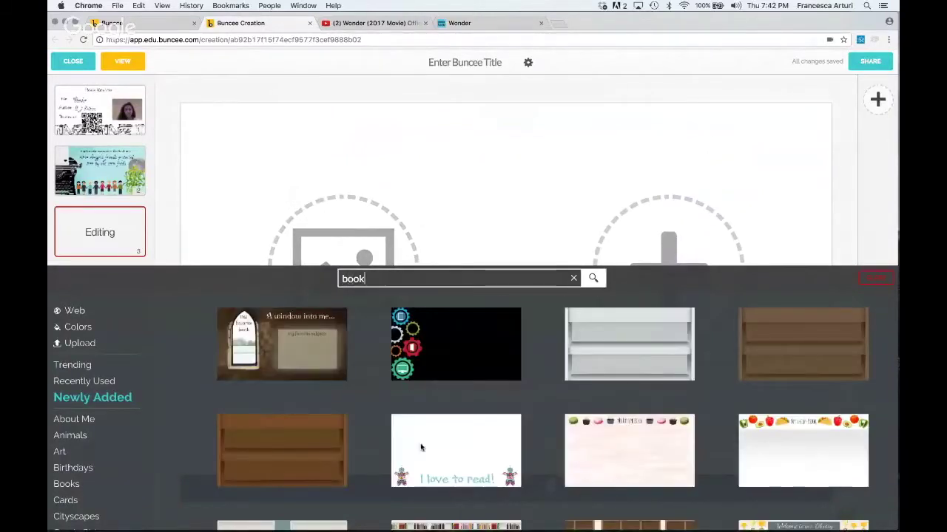
{"action": "scroll", "coordinate": [470, 479], "scroll_direction": "down", "scroll_amount": 3}
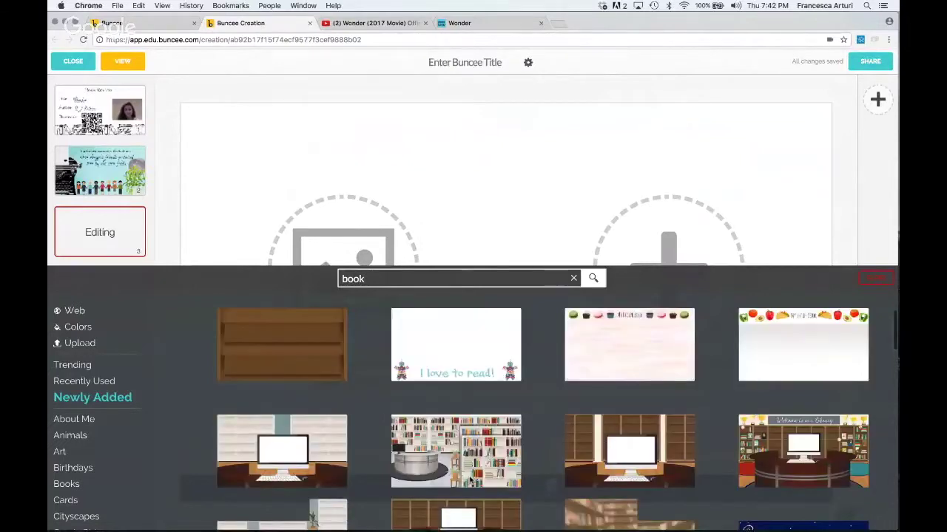
{"action": "scroll", "coordinate": [469, 479], "scroll_direction": "up", "scroll_amount": 1}
{"action": "left_click", "coordinate": [490, 358]}
{"action": "left_click_drag", "start_coordinate": [481, 372], "coordinate": [440, 269]}
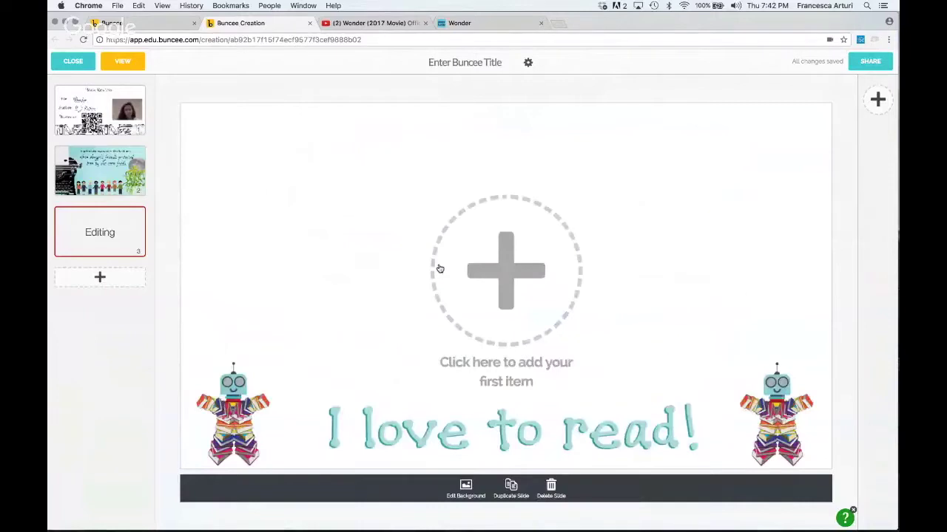
Step: Add the text "What I loved about this book were the inspiring messages." and widen its box so it fits on two lines
{"action": "left_click", "coordinate": [468, 249]}
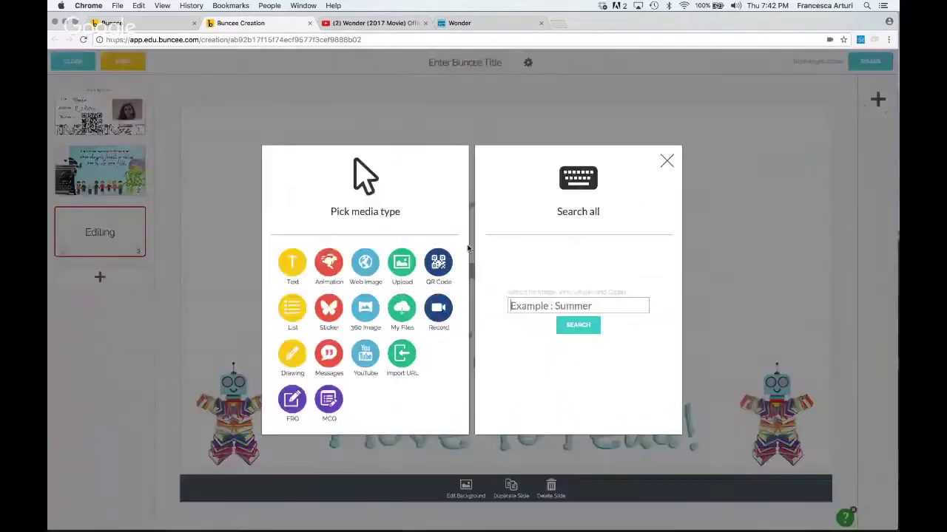
{"action": "left_click", "coordinate": [294, 260]}
{"action": "type", "text": "What I love"}
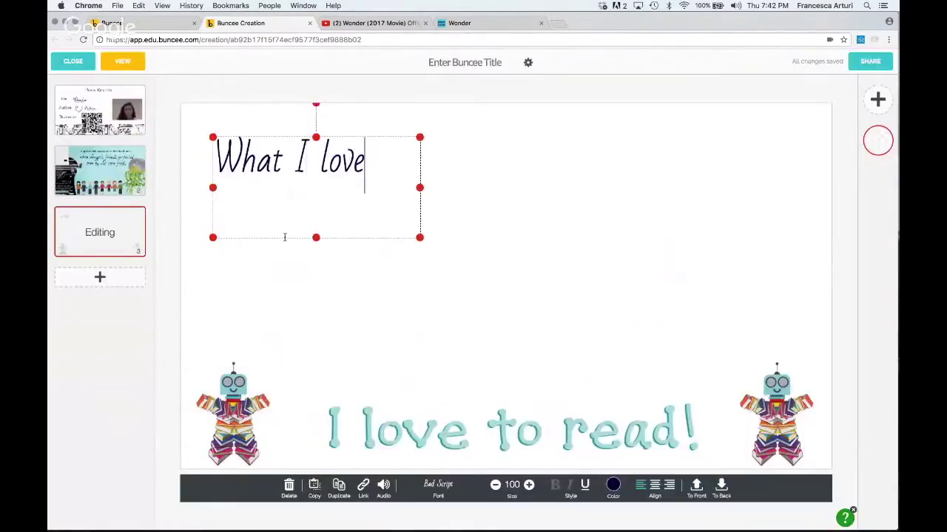
{"action": "type", "text": "d about this book"}
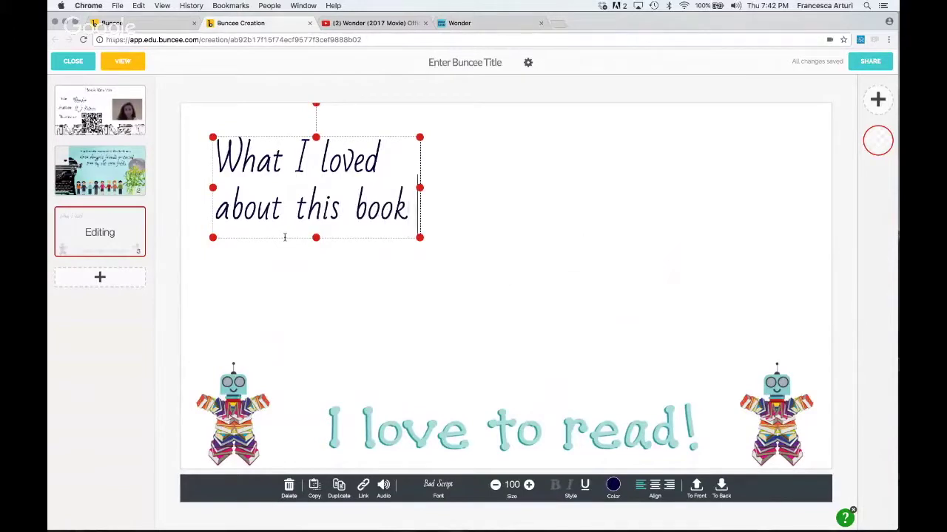
{"action": "key", "text": "Return"}
{"action": "left_click_drag", "start_coordinate": [419, 239], "coordinate": [625, 340]}
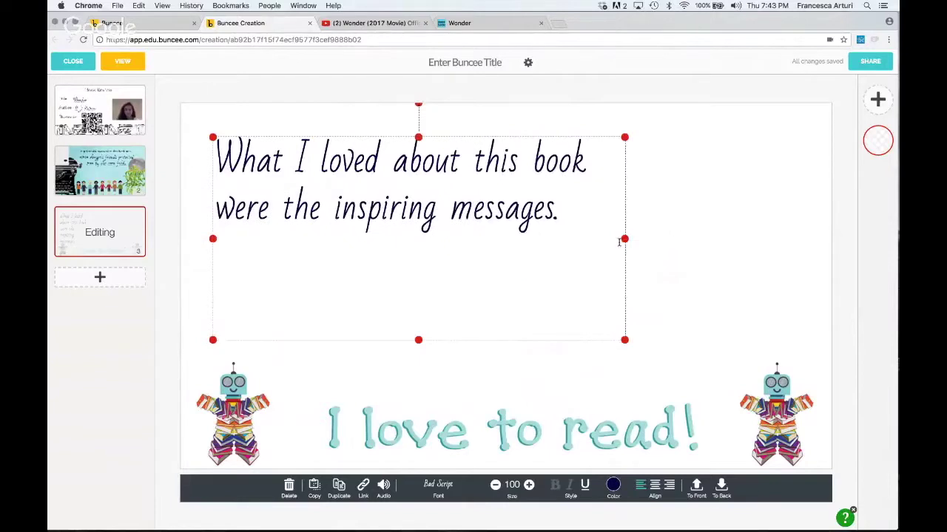
{"action": "left_click_drag", "start_coordinate": [625, 239], "coordinate": [699, 241]}
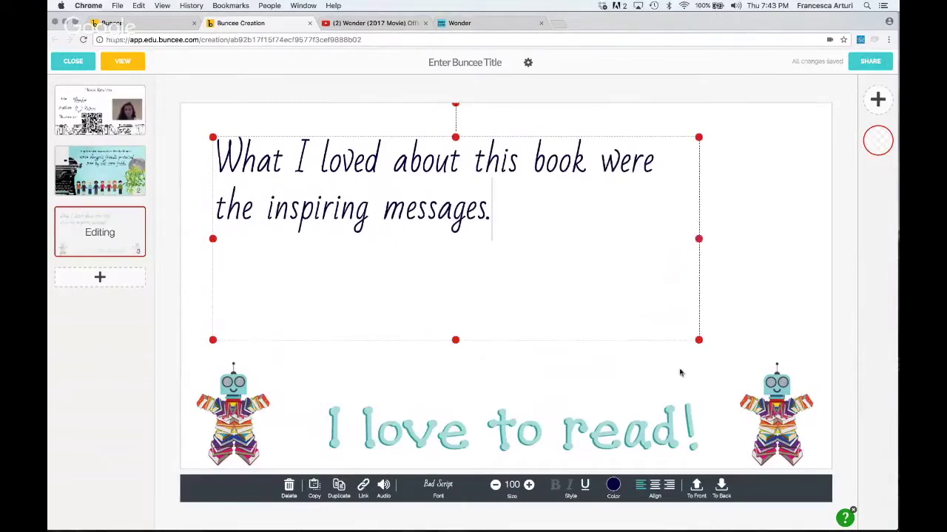
Step: Center-align the sentence and move its text box to the horizontal middle of the slide
{"action": "left_click", "coordinate": [655, 488]}
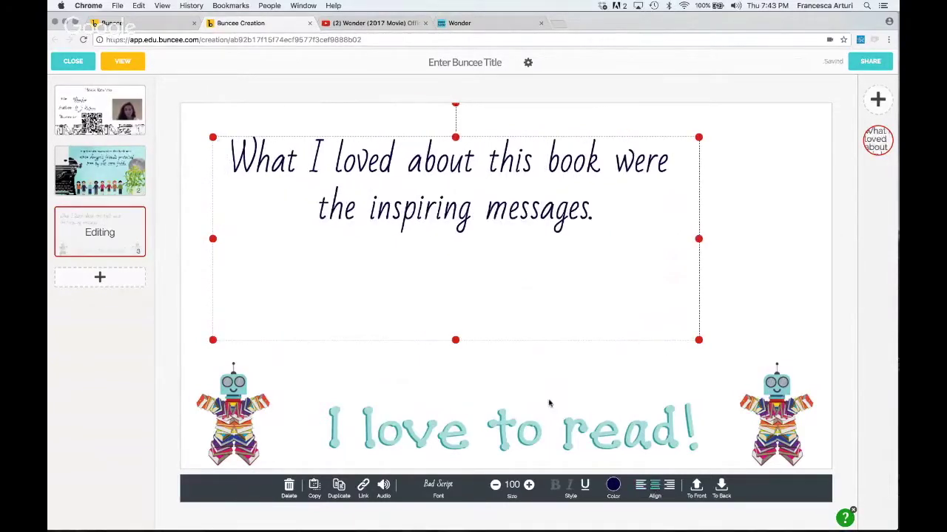
{"action": "left_click", "coordinate": [547, 403]}
{"action": "mouse_move", "coordinate": [467, 201]}
{"action": "left_mouse_down"}
{"action": "mouse_move", "coordinate": [493, 210]}
{"action": "mouse_move", "coordinate": [481, 205]}
{"action": "left_mouse_up"}
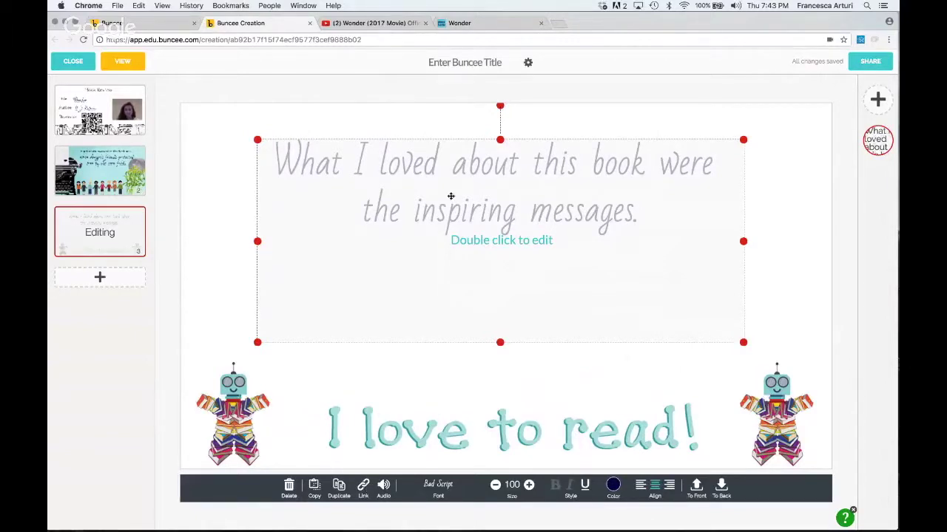
{"action": "left_click", "coordinate": [460, 23]}
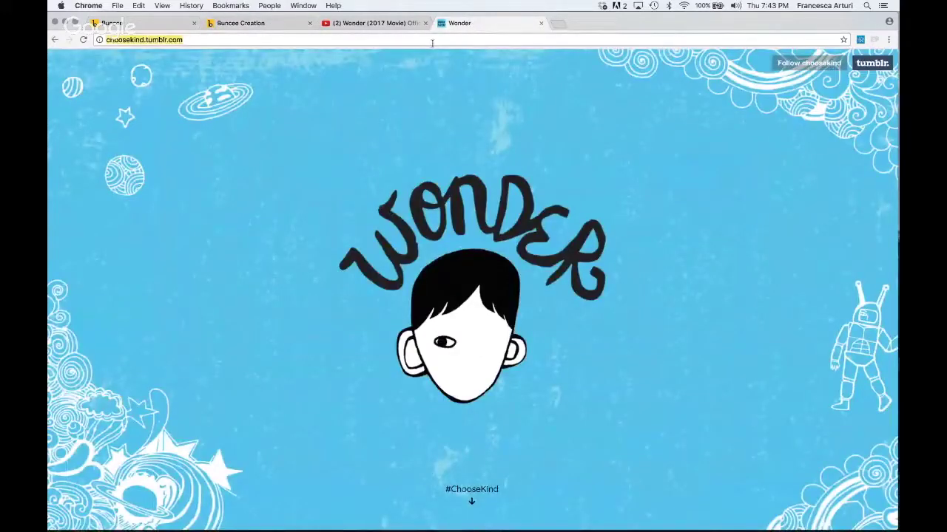
{"action": "left_click", "coordinate": [277, 25]}
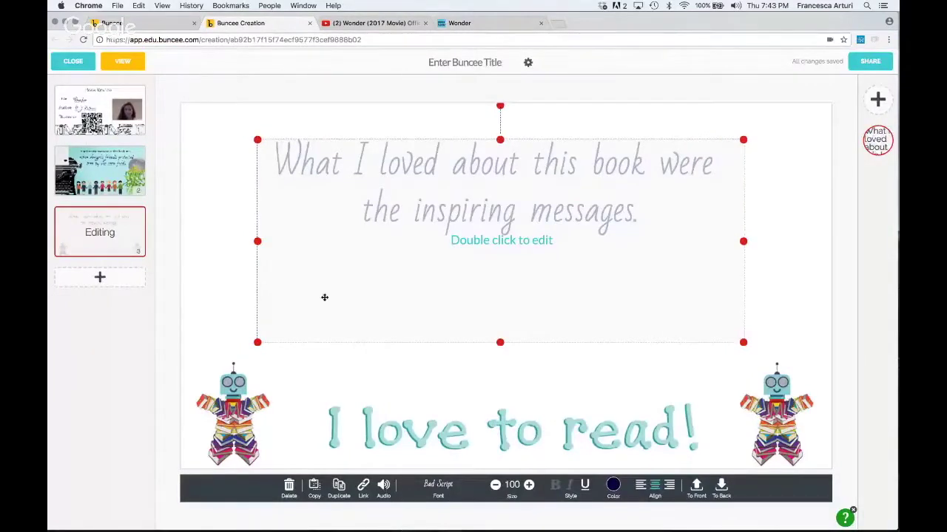
{"action": "left_click", "coordinate": [364, 487]}
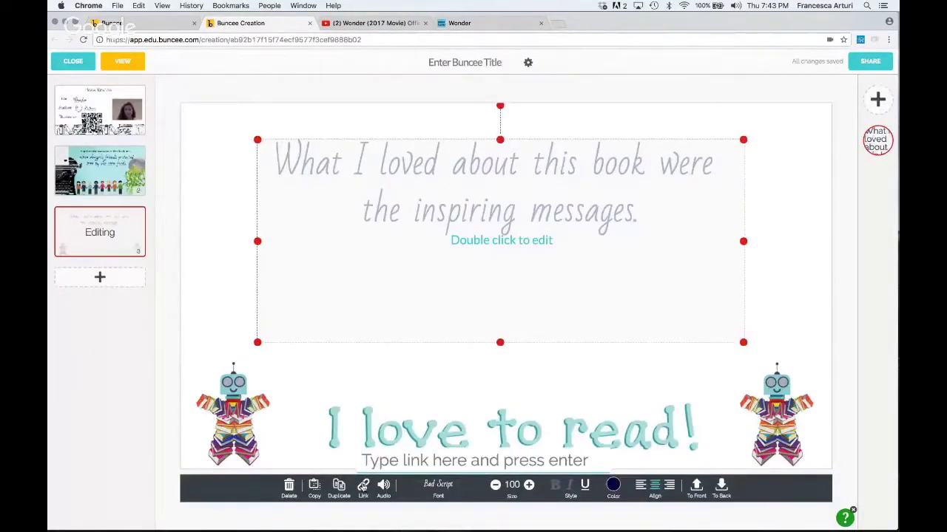
{"action": "type", "text": "http://choosekind.tumblr.com/"}
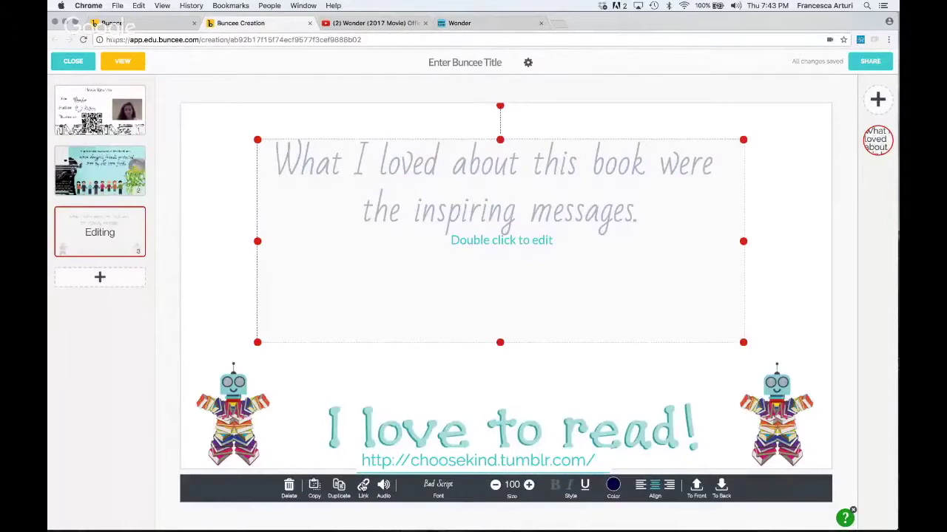
{"action": "key", "text": "Return"}
Step: Shorten the sentence's text box to fit its two lines and move it slightly up toward the slide's upper edge
{"action": "left_click_drag", "start_coordinate": [500, 343], "coordinate": [496, 254]}
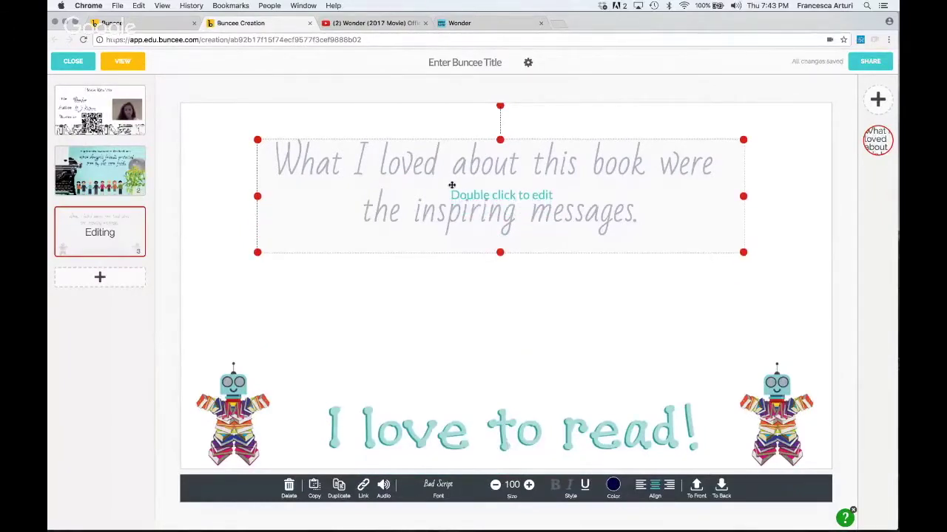
{"action": "left_click", "coordinate": [454, 290]}
{"action": "left_click_drag", "start_coordinate": [473, 222], "coordinate": [471, 211]}
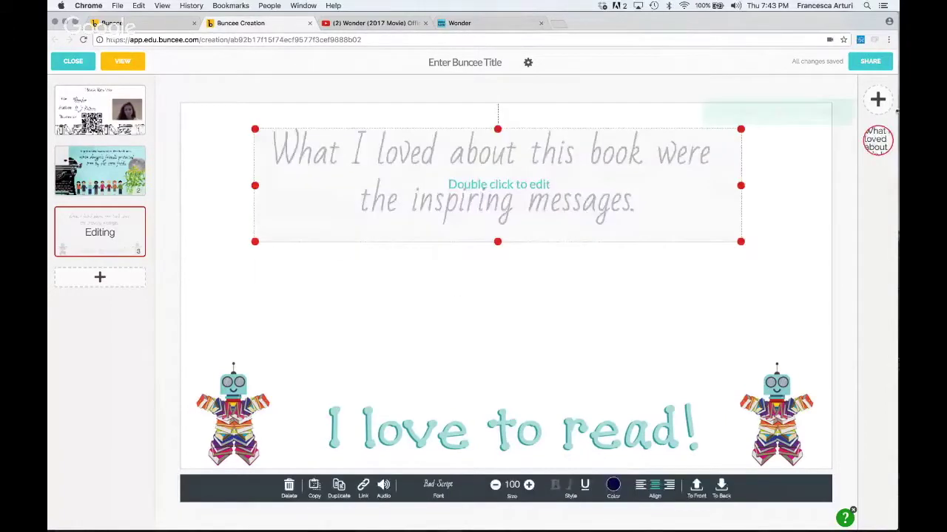
Step: Search the animations for "hearts" and select the yellow character blowing heart kisses and the red box with a heart
{"action": "left_click", "coordinate": [879, 101]}
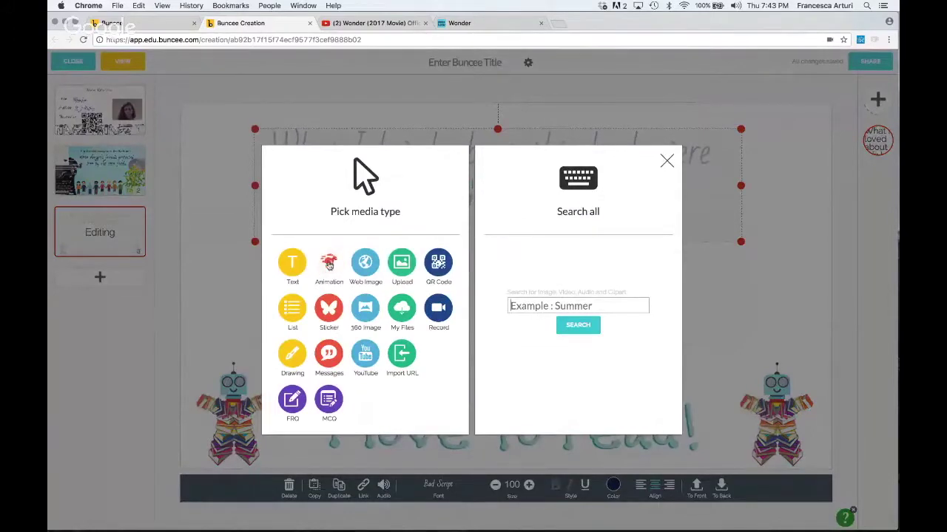
{"action": "left_click", "coordinate": [329, 265]}
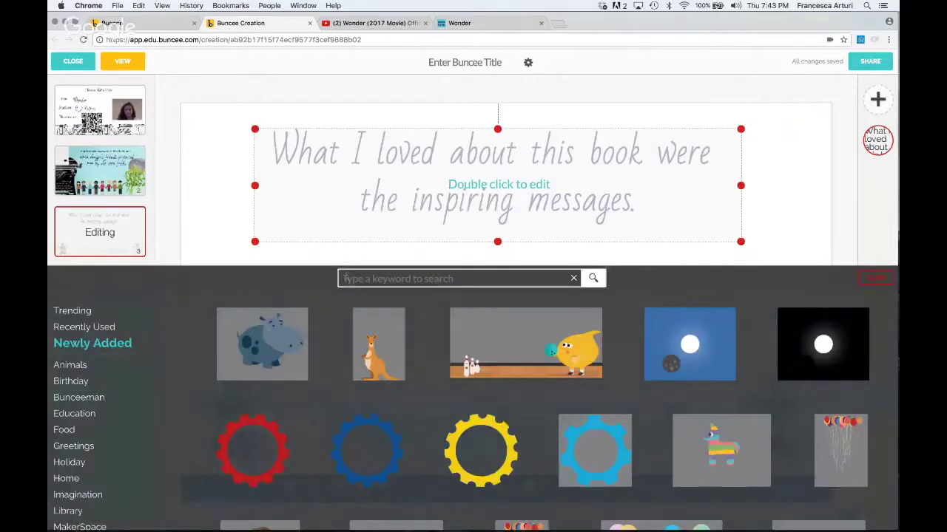
{"action": "mouse_move", "coordinate": [387, 344]}
{"action": "type", "text": "hearts"}
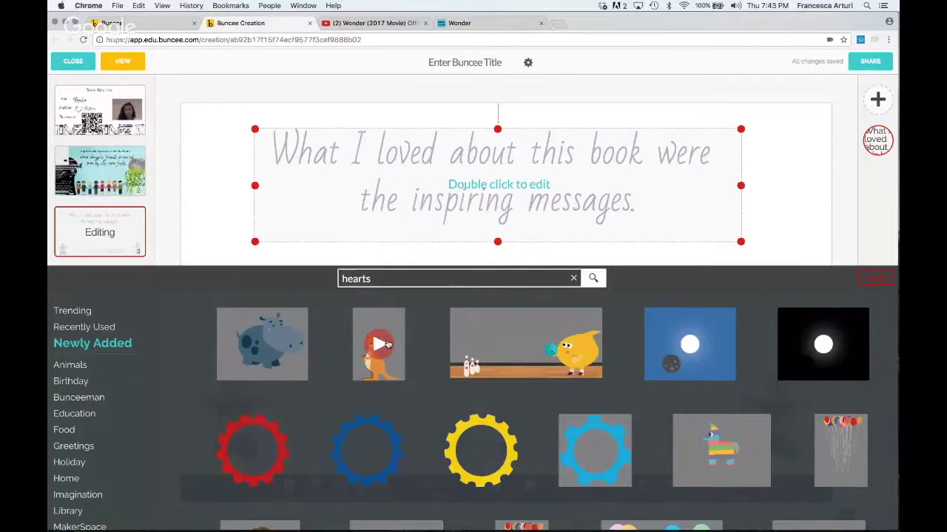
{"action": "key", "text": "Return"}
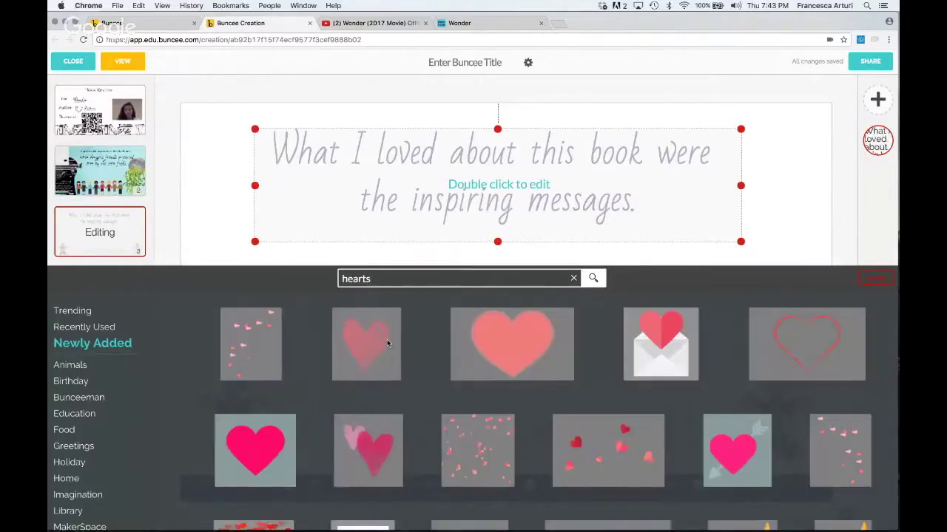
{"action": "scroll", "coordinate": [438, 429], "scroll_direction": "down", "scroll_amount": 3}
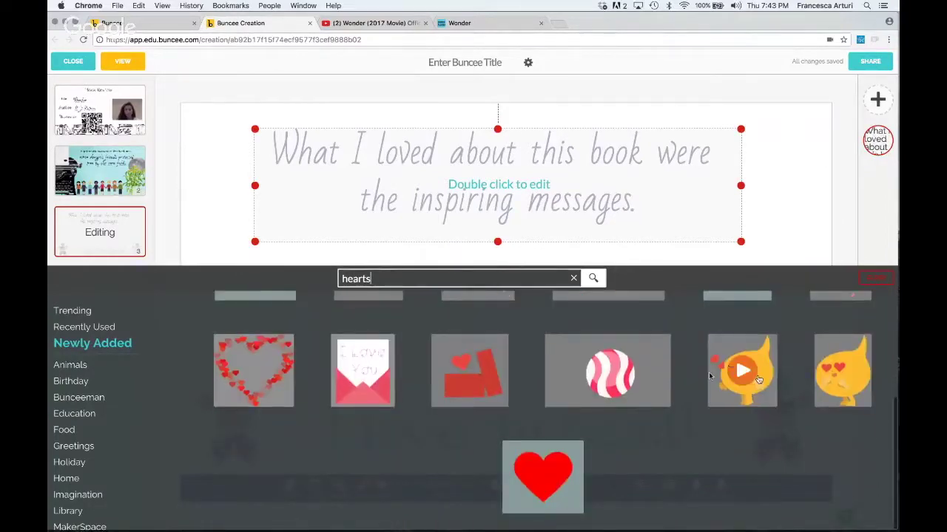
{"action": "left_click", "coordinate": [762, 398]}
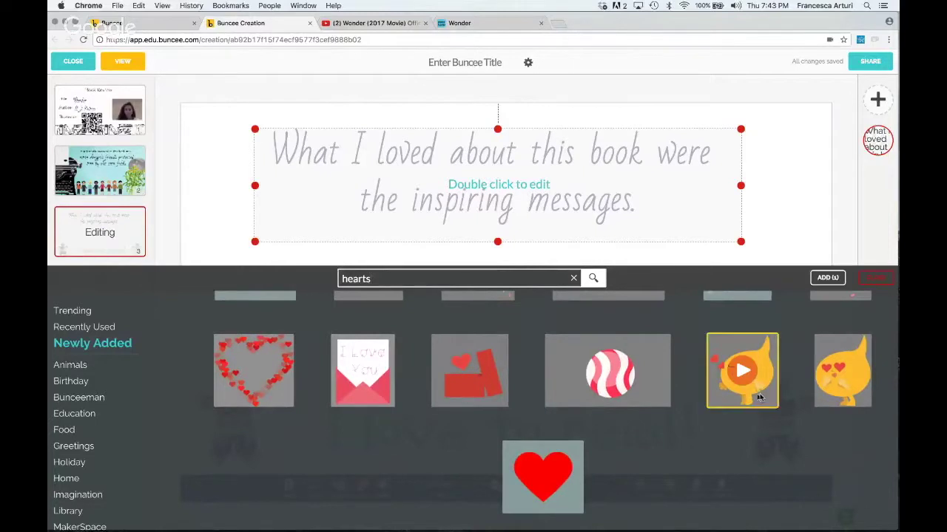
{"action": "left_click", "coordinate": [458, 398]}
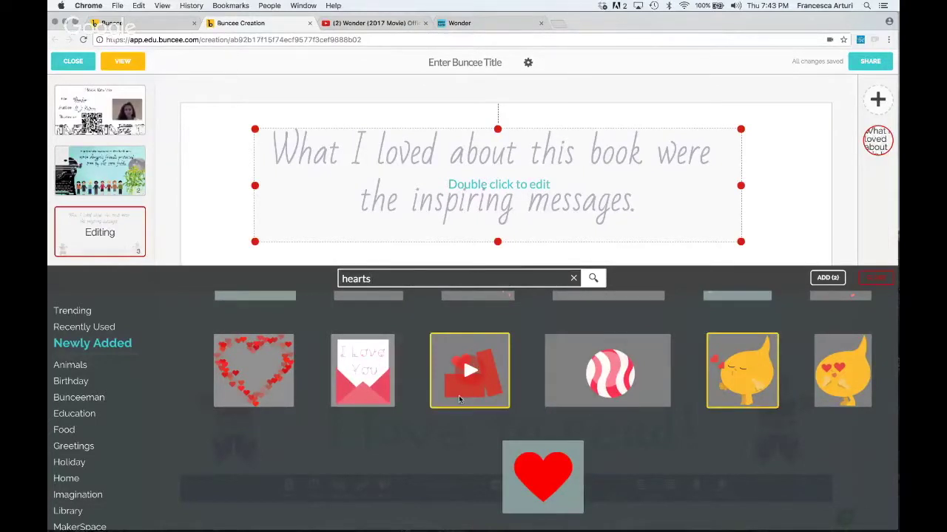
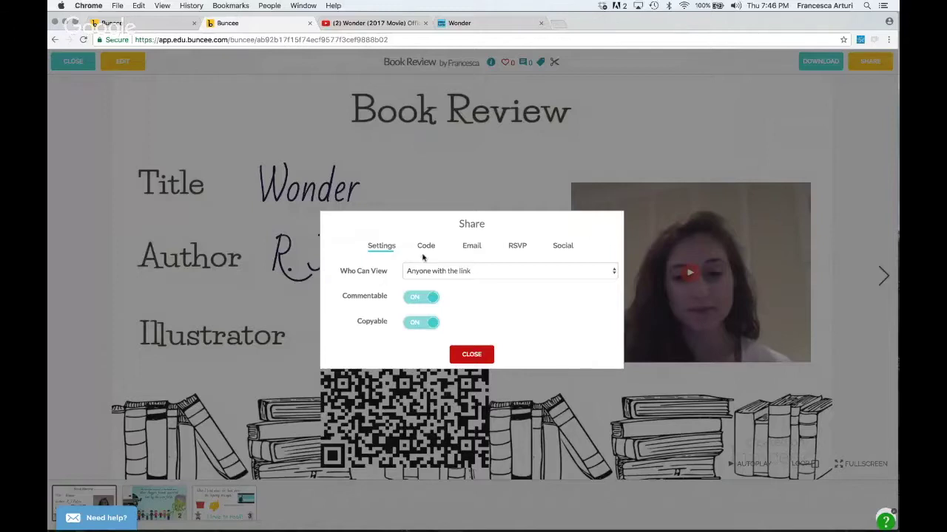
Step: Review the Book Review's link and embed code, email, RSVP and social sharing options, and close the sharing settings
{"action": "left_click", "coordinate": [428, 247]}
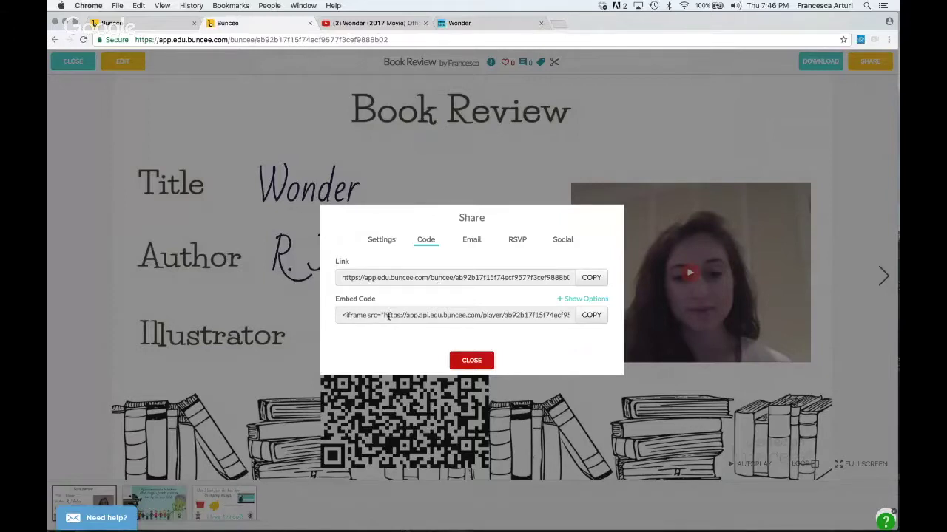
{"action": "left_click", "coordinate": [471, 240]}
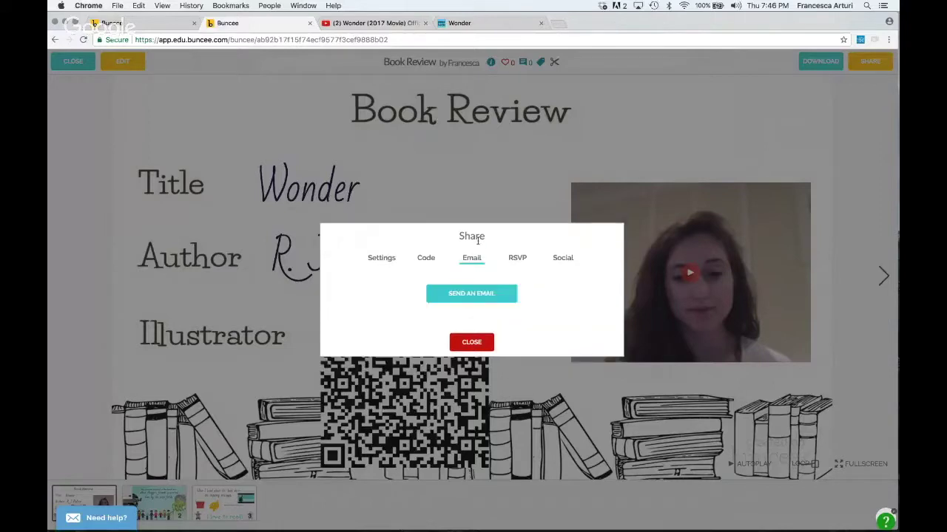
{"action": "left_click", "coordinate": [517, 257]}
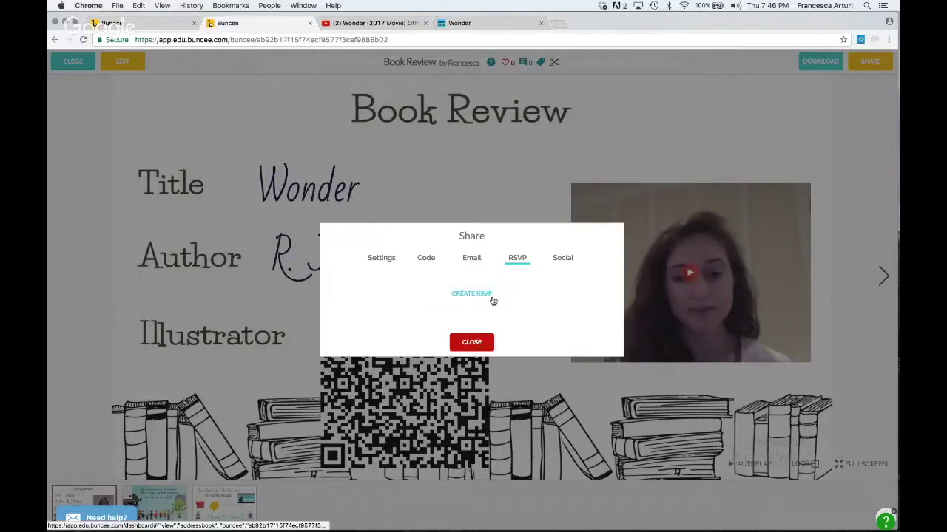
{"action": "left_click", "coordinate": [572, 259]}
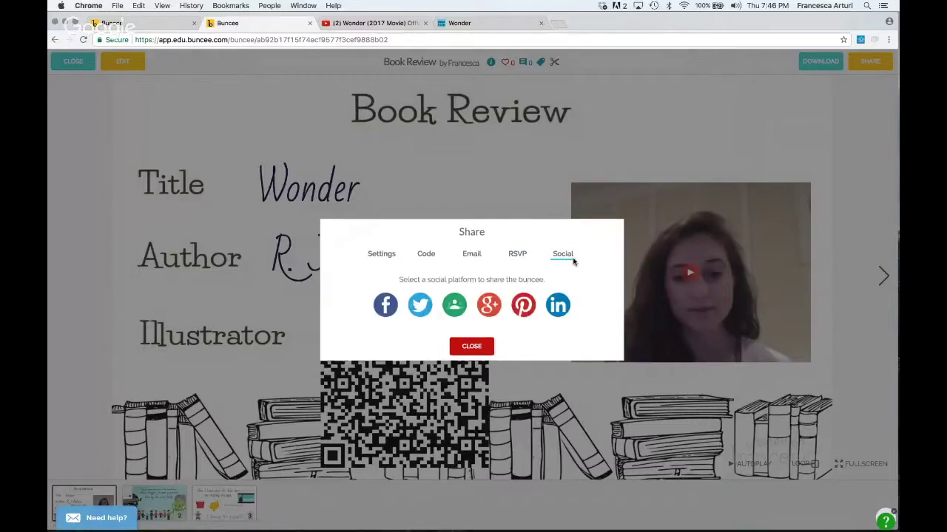
{"action": "left_click", "coordinate": [471, 347]}
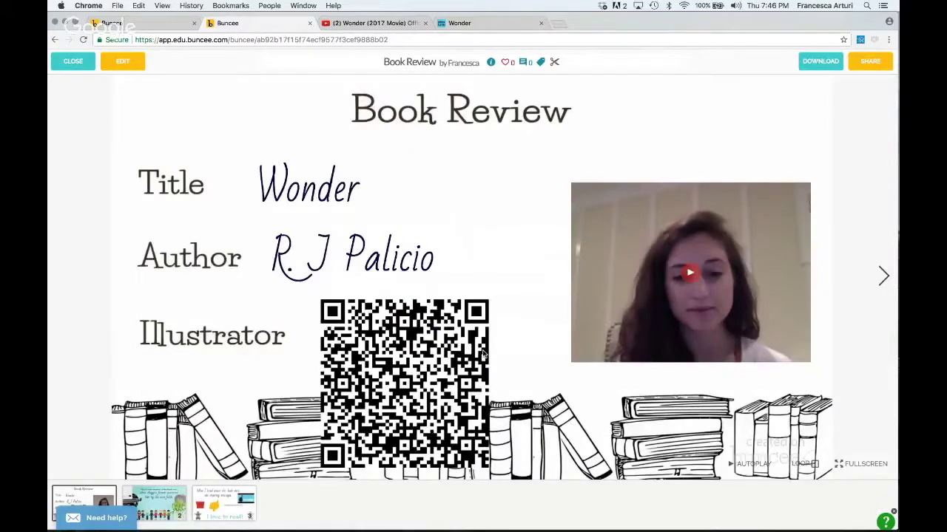
Step: Return to the Buncees dashboard, reload it and view the actions available for the Book Review buncee
{"action": "left_click", "coordinate": [149, 27]}
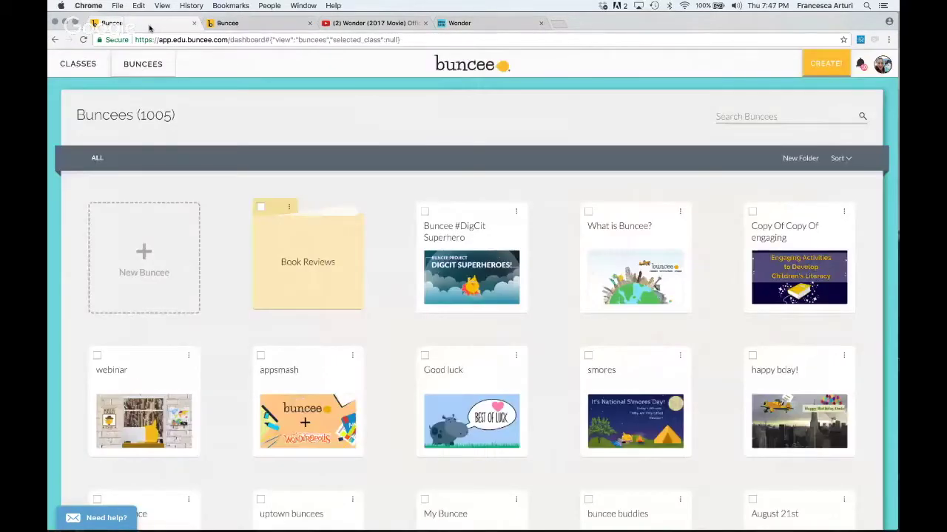
{"action": "left_click", "coordinate": [84, 40]}
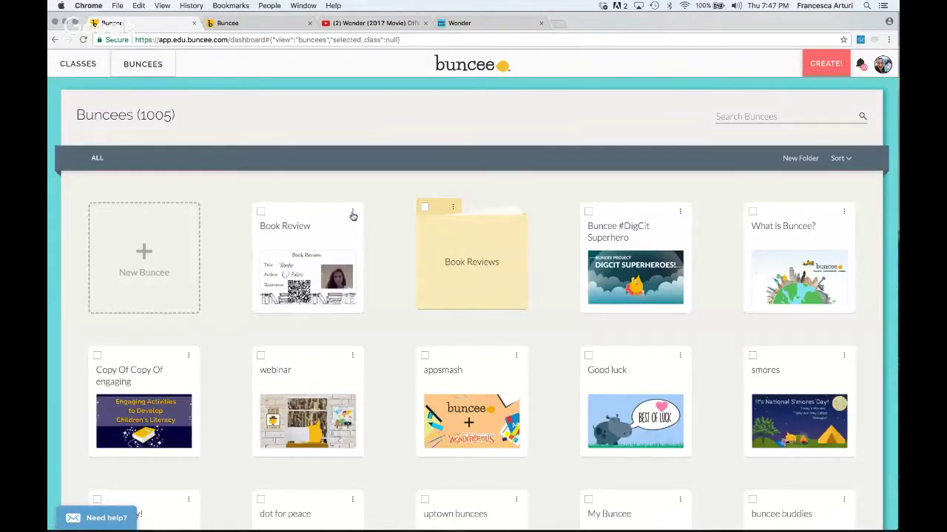
{"action": "left_click", "coordinate": [353, 213]}
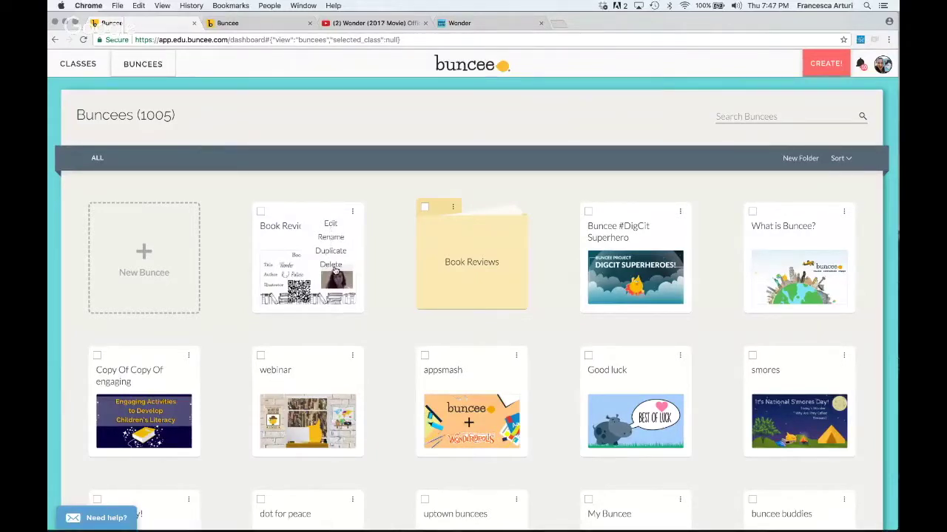
{"action": "left_click", "coordinate": [362, 192]}
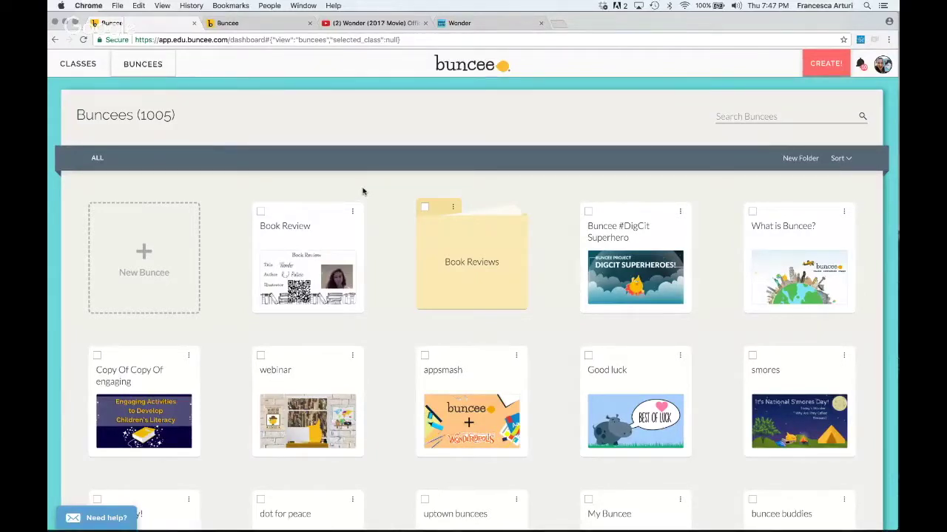
Step: Move the Book Review buncee into the Book Reviews folder
{"action": "left_click", "coordinate": [259, 212]}
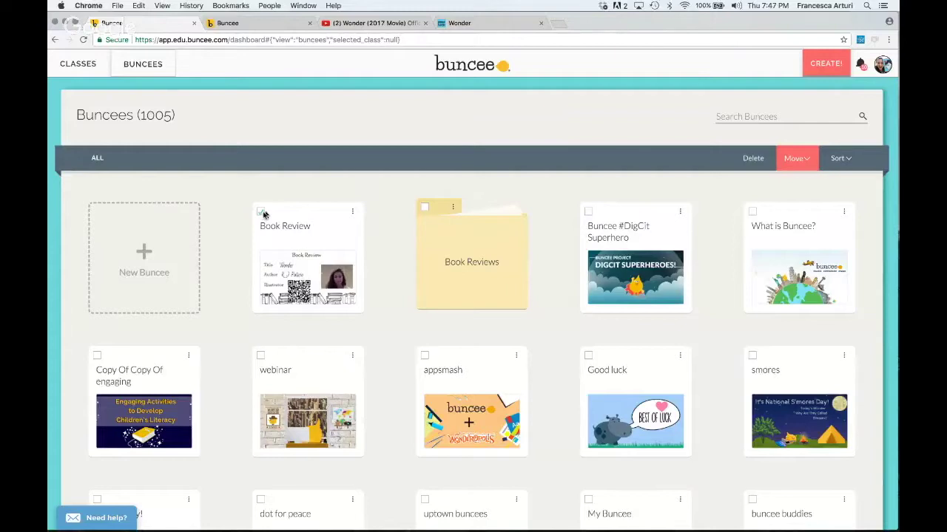
{"action": "left_click", "coordinate": [802, 165]}
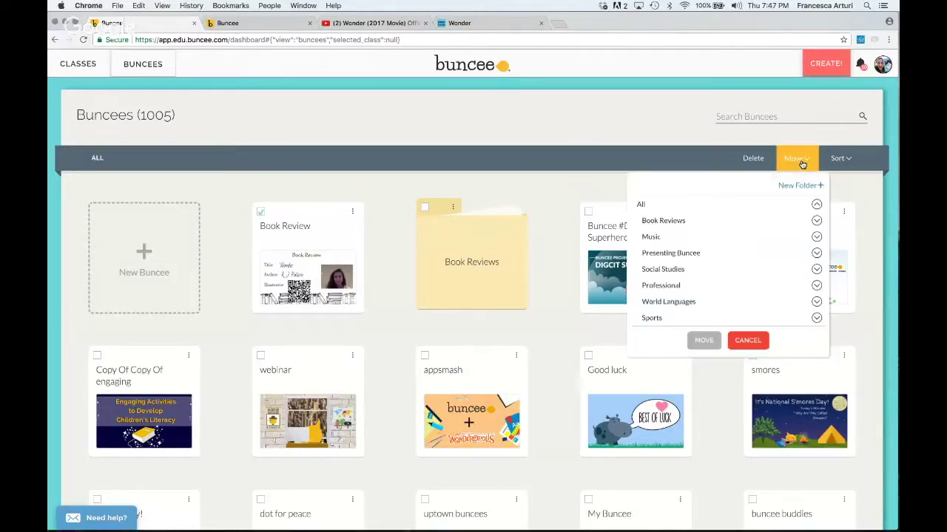
{"action": "left_click", "coordinate": [660, 224]}
{"action": "left_click", "coordinate": [699, 342]}
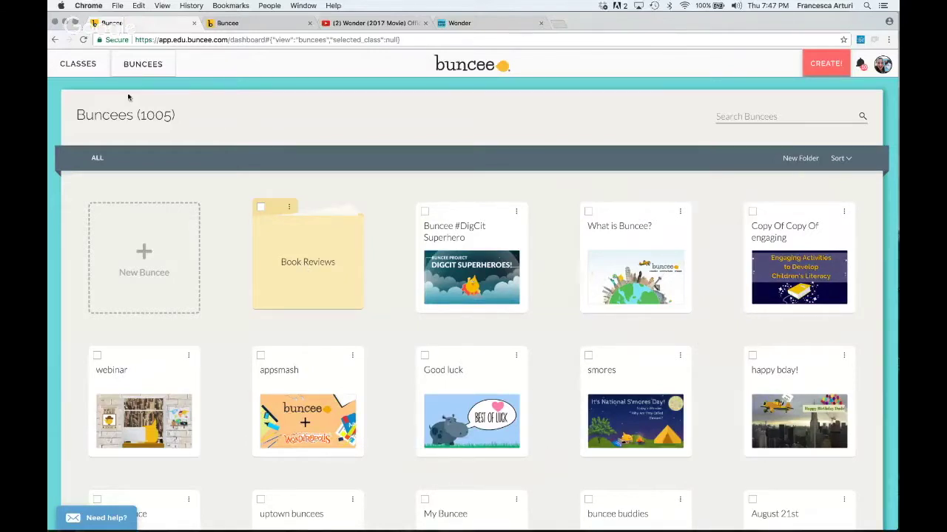
Step: Start a new class in the Classes area and name it Science Club
{"action": "left_click", "coordinate": [79, 66]}
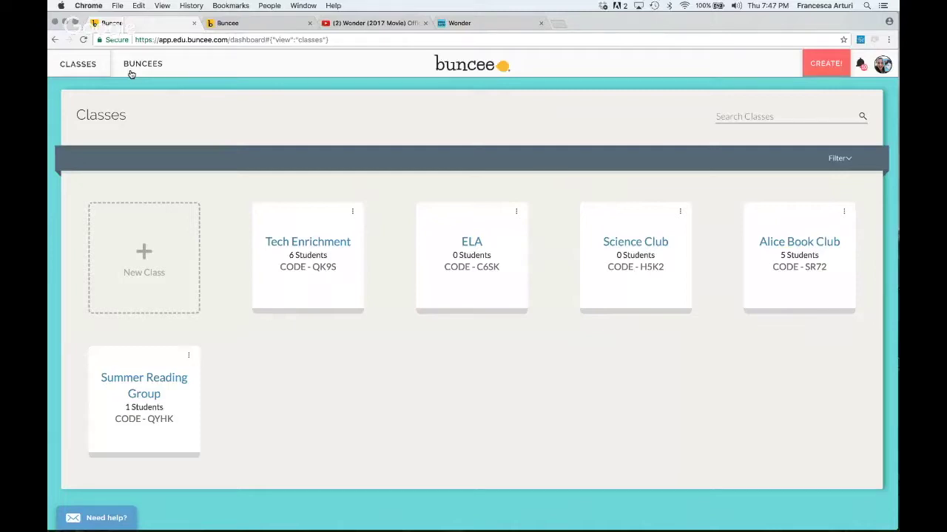
{"action": "left_click", "coordinate": [153, 254]}
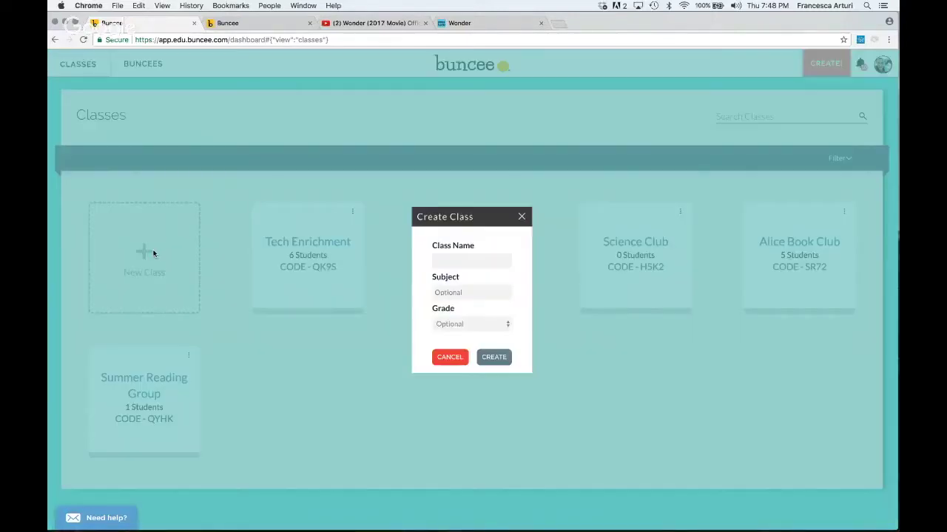
{"action": "left_click", "coordinate": [444, 260]}
{"action": "type", "text": "Science Clu"}
{"action": "key", "text": "BackSpace"}
{"action": "key", "text": "BackSpace"}
{"action": "type", "text": "lu"}
{"action": "left_click", "coordinate": [493, 277]}
Step: Set the class's subject to Science and its grade to 6, and create the class
{"action": "left_click", "coordinate": [467, 293]}
{"action": "type", "text": "science"}
{"action": "left_click", "coordinate": [453, 307]}
{"action": "left_click", "coordinate": [446, 324]}
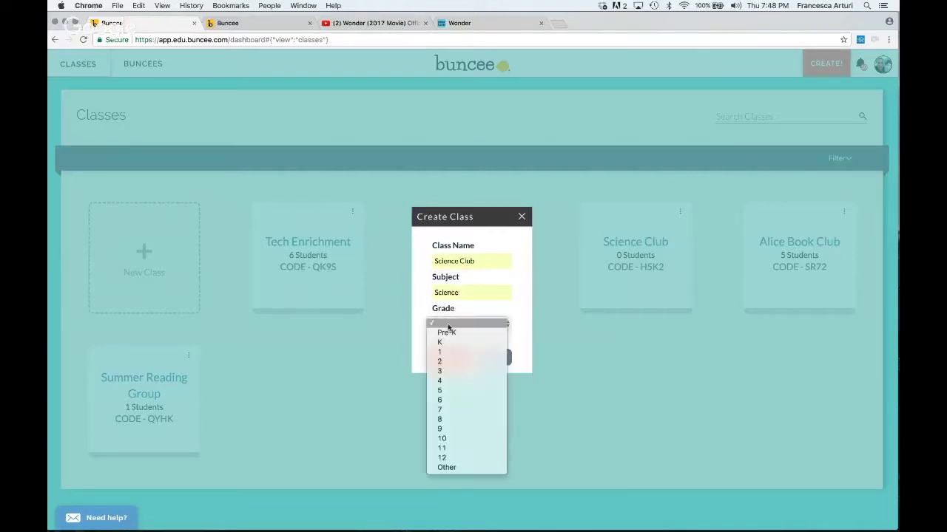
{"action": "left_click", "coordinate": [446, 401]}
{"action": "left_click", "coordinate": [486, 358]}
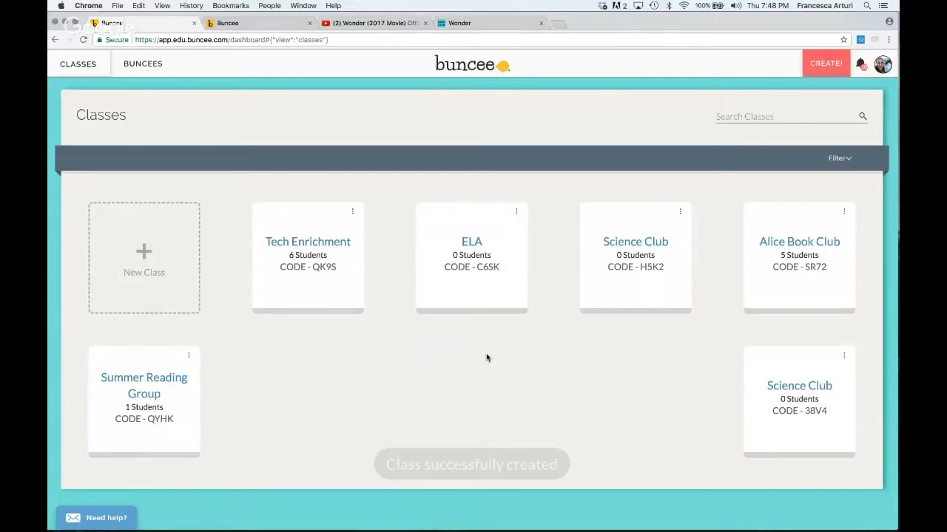
Step: Open the new Science Club class, review the ways to add students without adding any, and highlight its class code
{"action": "left_click", "coordinate": [812, 400]}
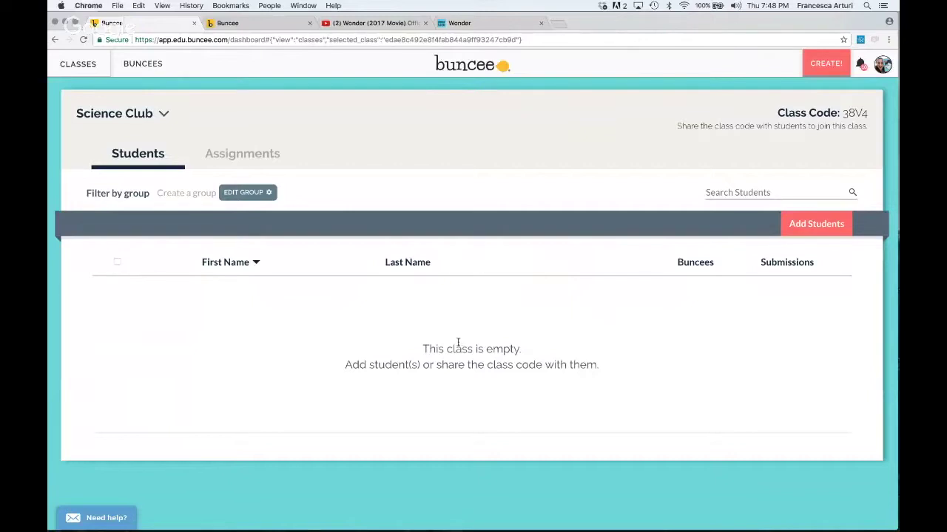
{"action": "left_click", "coordinate": [834, 227]}
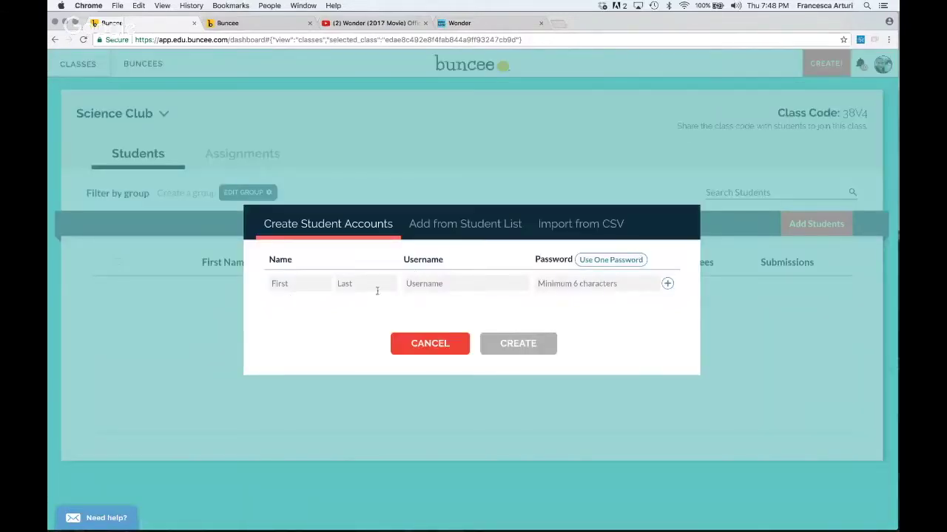
{"action": "left_click", "coordinate": [576, 228]}
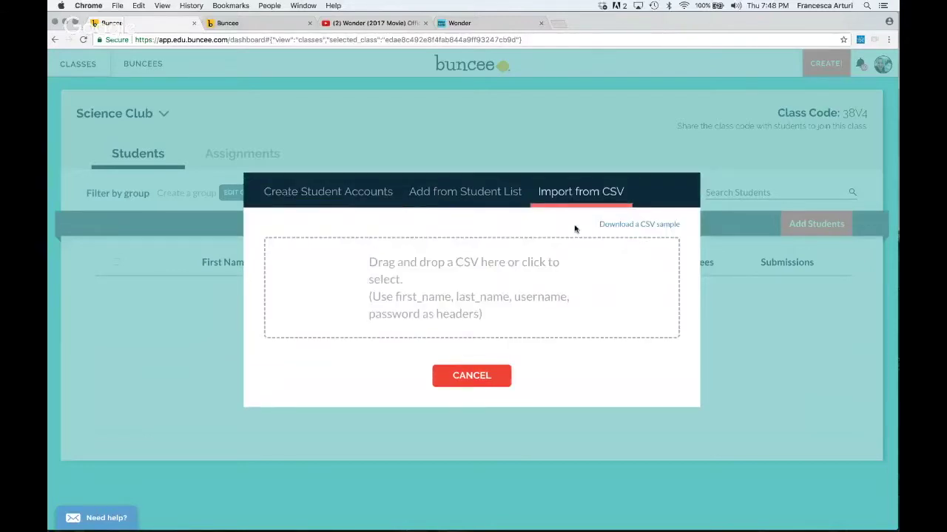
{"action": "left_click", "coordinate": [474, 204]}
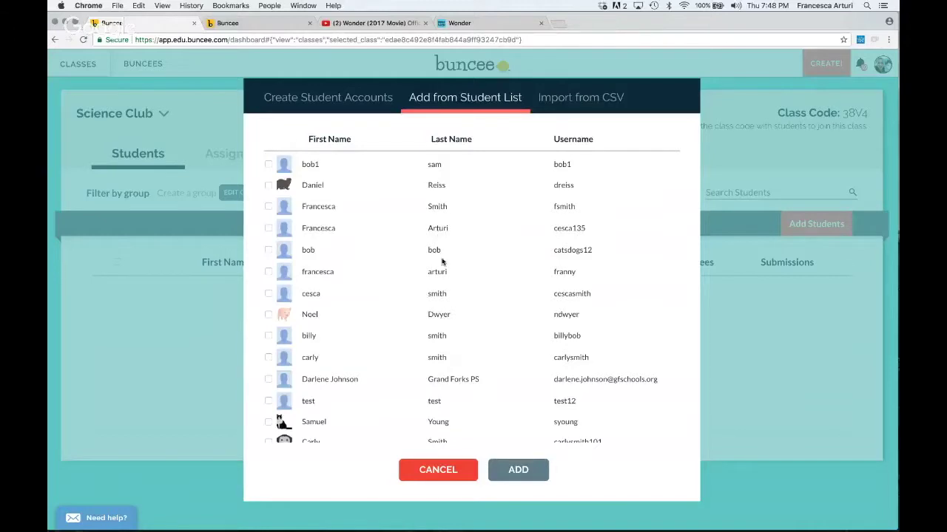
{"action": "left_click", "coordinate": [447, 470]}
{"action": "left_click_drag", "start_coordinate": [842, 112], "coordinate": [866, 113]}
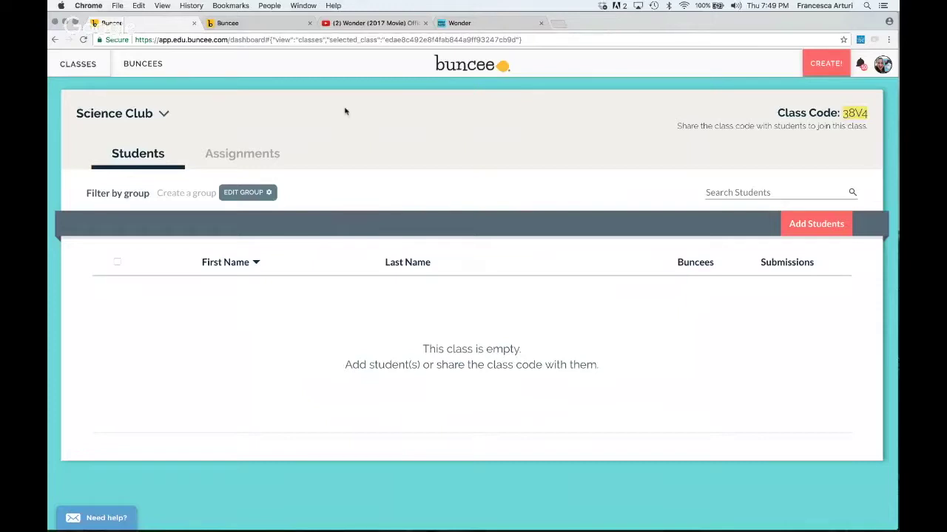
Step: Open the Tech Enrichment class and view the buncees made by the first student in the list
{"action": "left_click", "coordinate": [87, 67]}
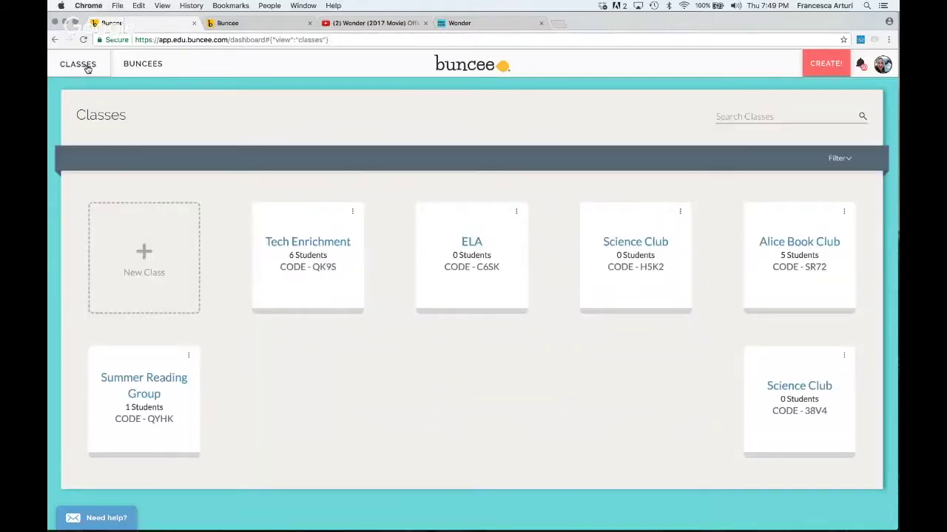
{"action": "left_click", "coordinate": [311, 272]}
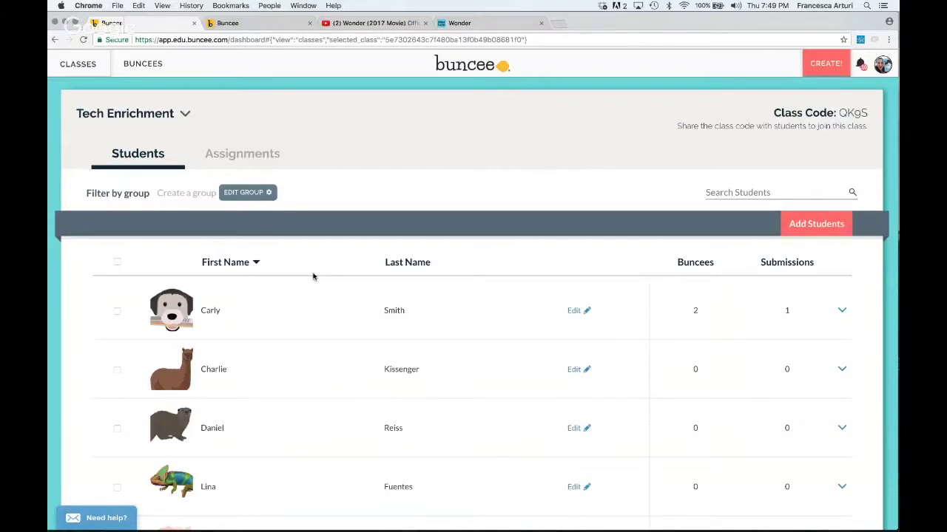
{"action": "scroll", "coordinate": [321, 378], "scroll_direction": "down", "scroll_amount": 3}
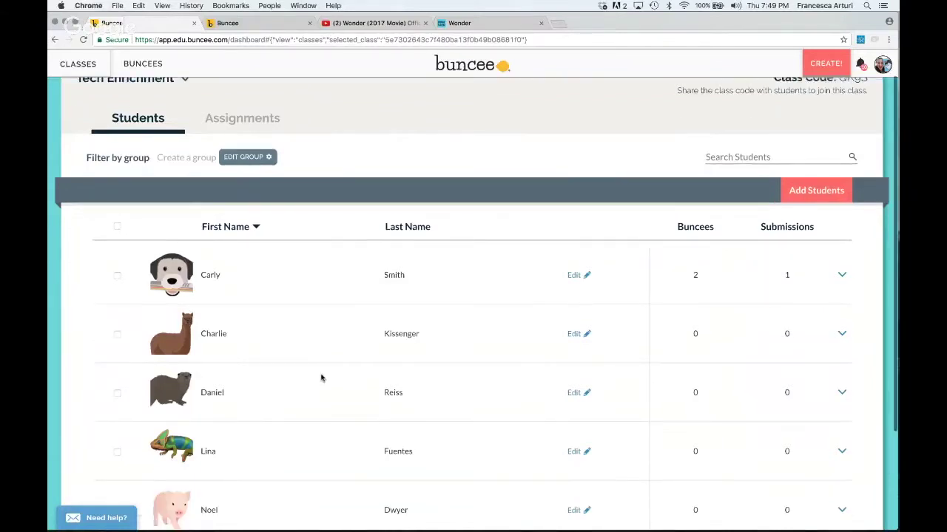
{"action": "scroll", "coordinate": [321, 377], "scroll_direction": "up", "scroll_amount": 1}
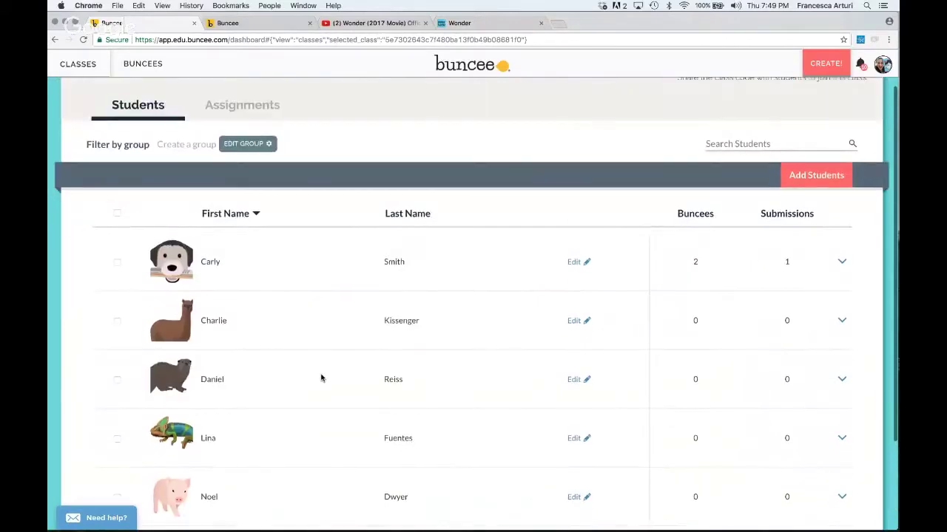
{"action": "left_click", "coordinate": [841, 264]}
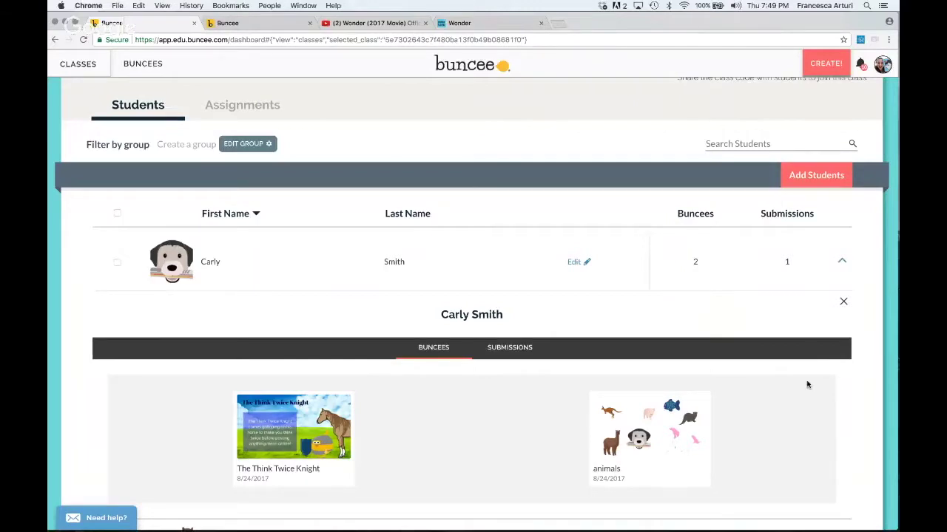
{"action": "scroll", "coordinate": [806, 383], "scroll_direction": "down", "scroll_amount": 1}
{"action": "scroll", "coordinate": [807, 384], "scroll_direction": "down", "scroll_amount": 1}
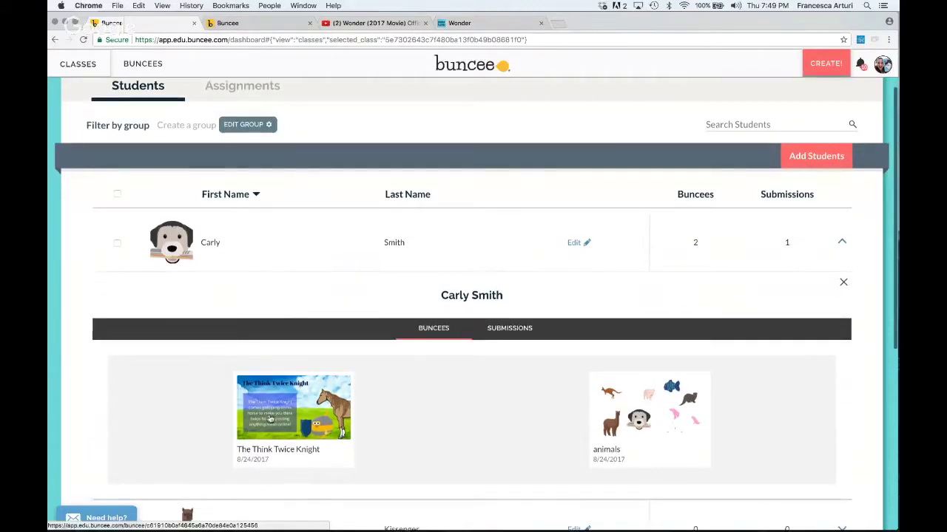
Step: View the first student's submissions in the Tech Enrichment class and close the student's details
{"action": "left_click", "coordinate": [499, 334]}
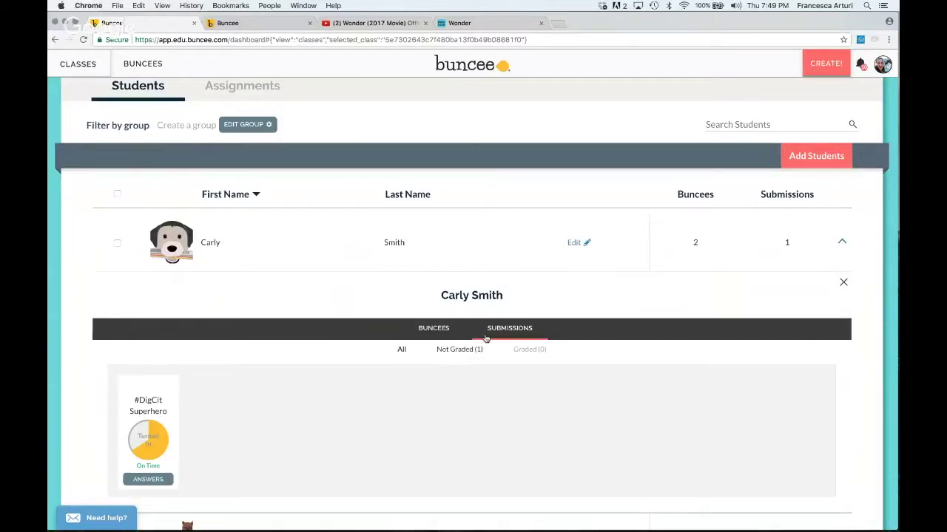
{"action": "scroll", "coordinate": [420, 313], "scroll_direction": "up", "scroll_amount": 1}
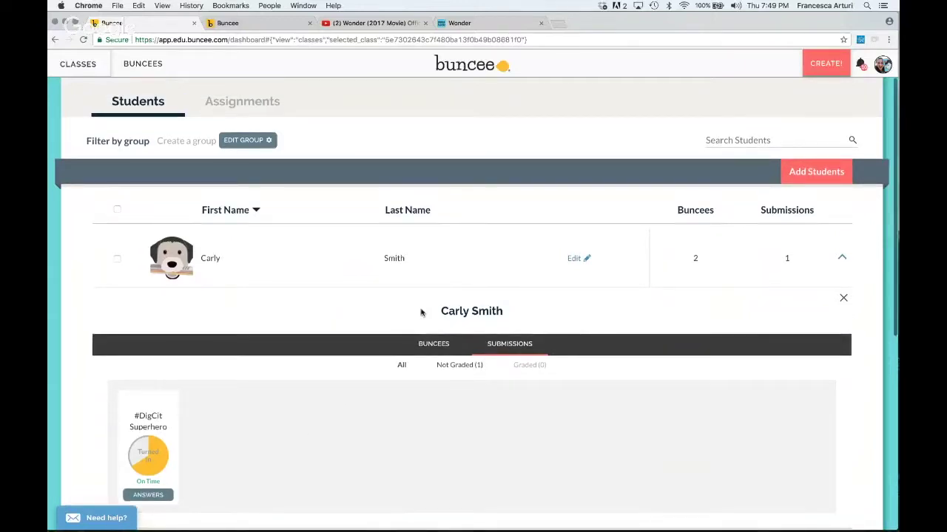
{"action": "left_click", "coordinate": [842, 298]}
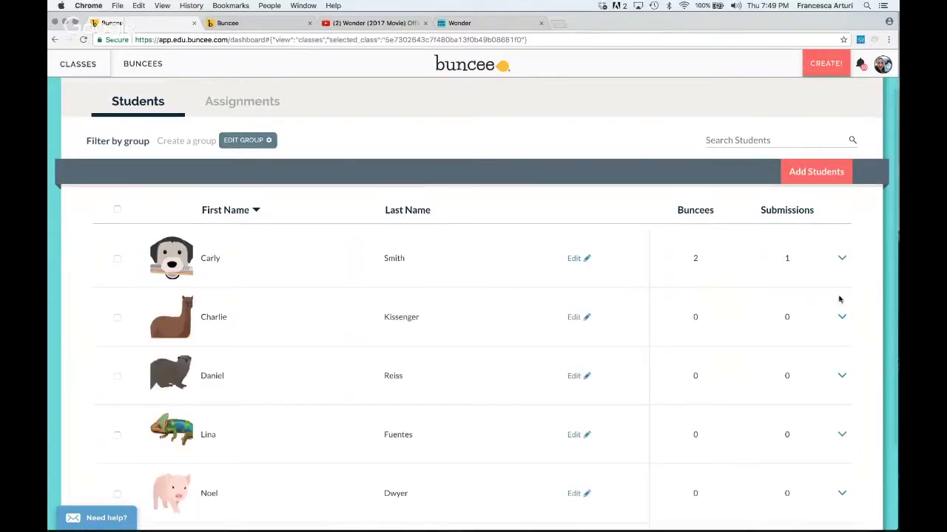
{"action": "scroll", "coordinate": [701, 329], "scroll_direction": "up", "scroll_amount": 3}
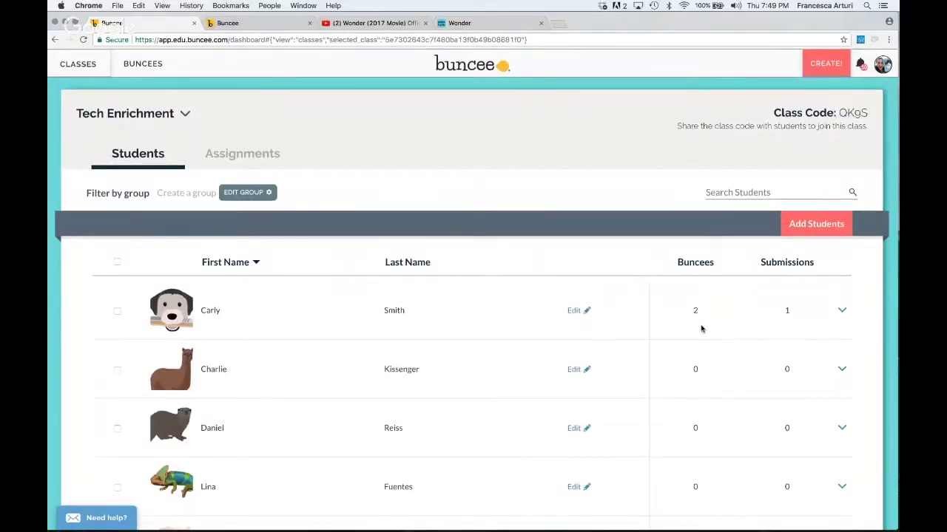
Step: Start a new Tech Enrichment assignment titled "Make a Book Review Buncee" and attach the Book Review buncee to it
{"action": "left_click", "coordinate": [249, 161]}
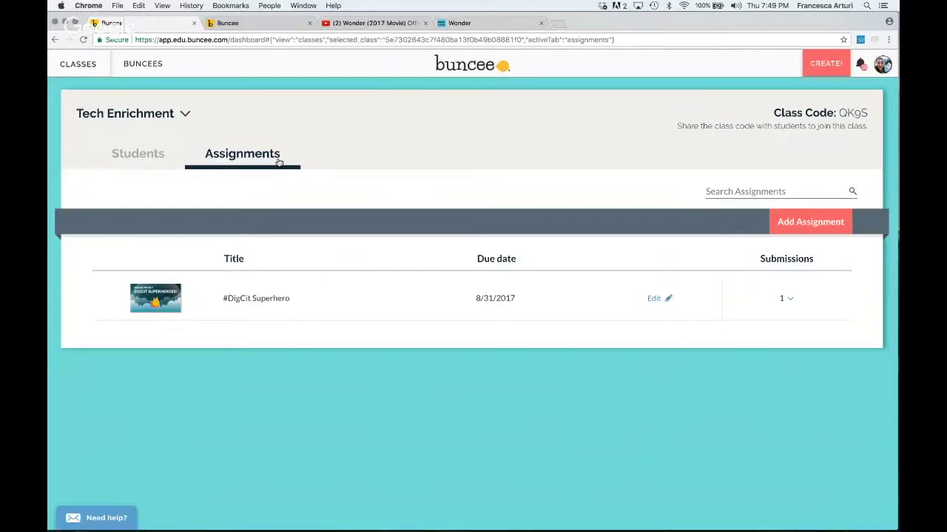
{"action": "left_click", "coordinate": [792, 228]}
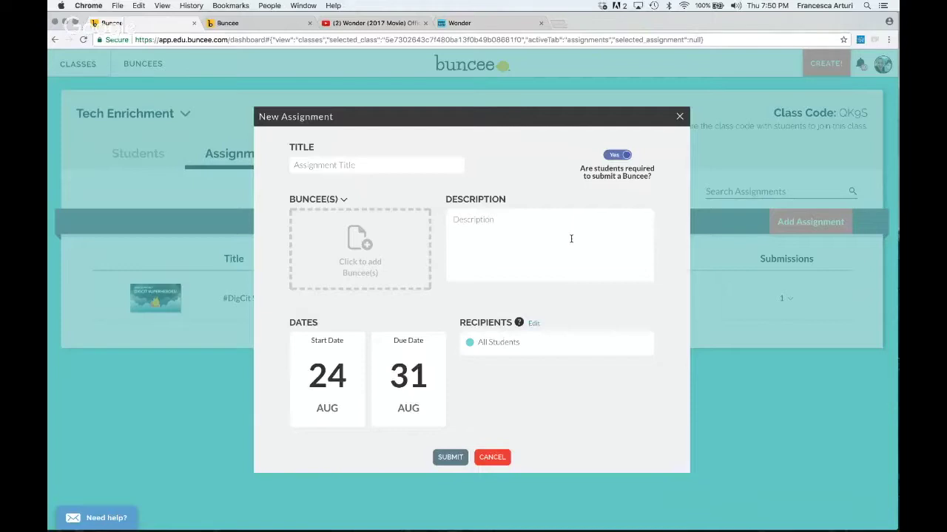
{"action": "left_click", "coordinate": [410, 164]}
{"action": "type", "text": "Make a Book Review Buncee"}
{"action": "left_click", "coordinate": [373, 265]}
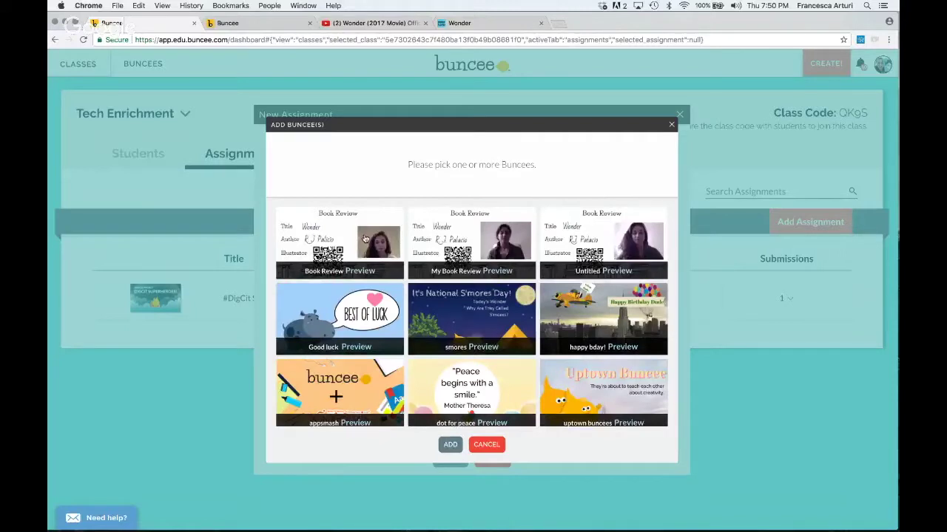
{"action": "left_click", "coordinate": [364, 239]}
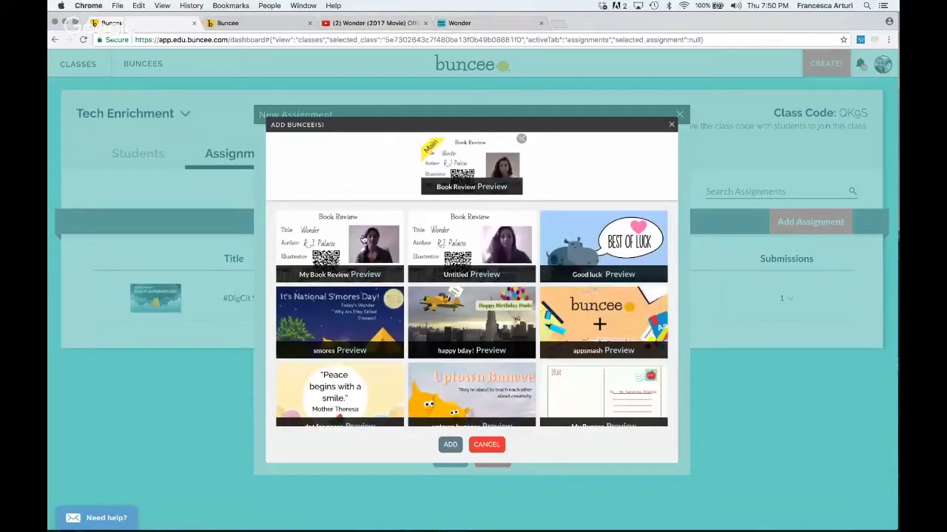
{"action": "left_click", "coordinate": [450, 445]}
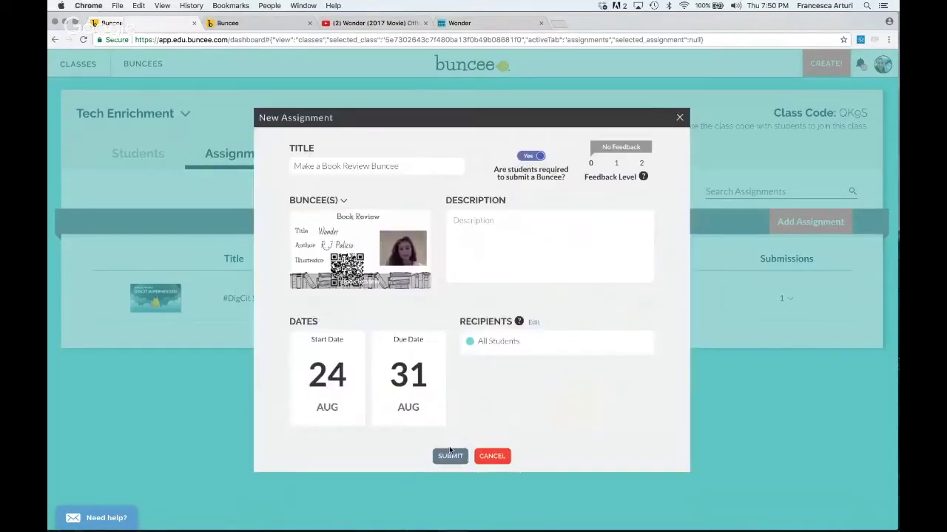
Step: Enter the assignment description "Make a Buncee Book review of one of your summer books!"
{"action": "left_click", "coordinate": [555, 258]}
{"action": "type", "text": "Make a Buncee Book rv"}
{"action": "key", "text": "BackSpace"}
{"action": "type", "text": "eview of one"}
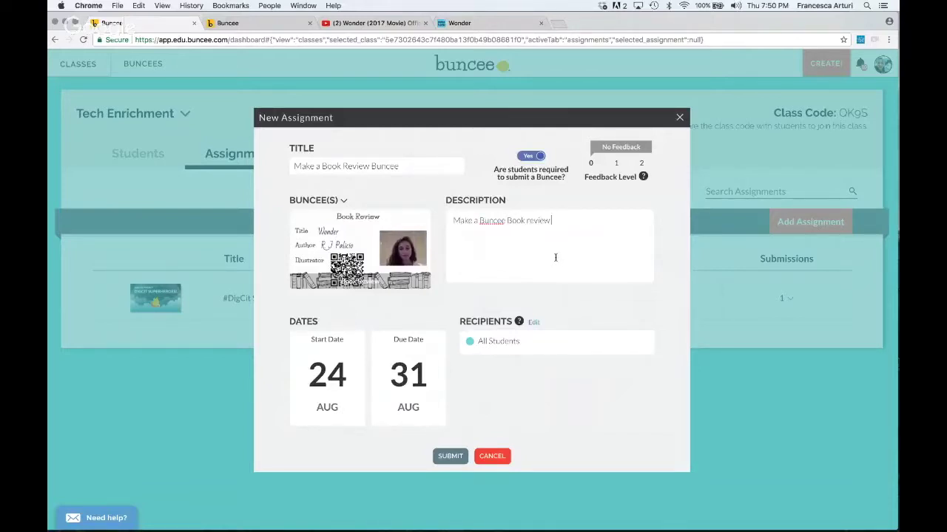
{"action": "type", "text": " of your summer books!"}
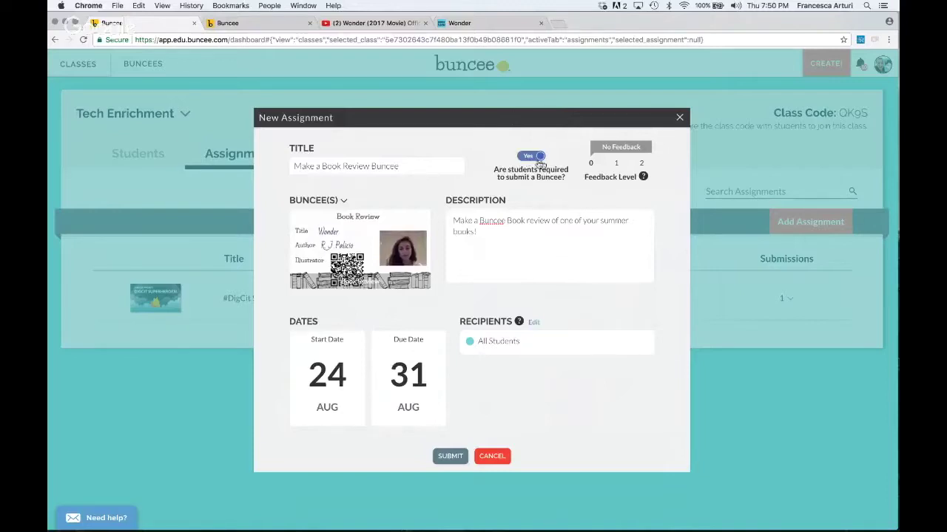
Step: Try the feedback levels, set the level to 1 (After Submission), and submit the new assignment for all students
{"action": "left_click", "coordinate": [618, 163]}
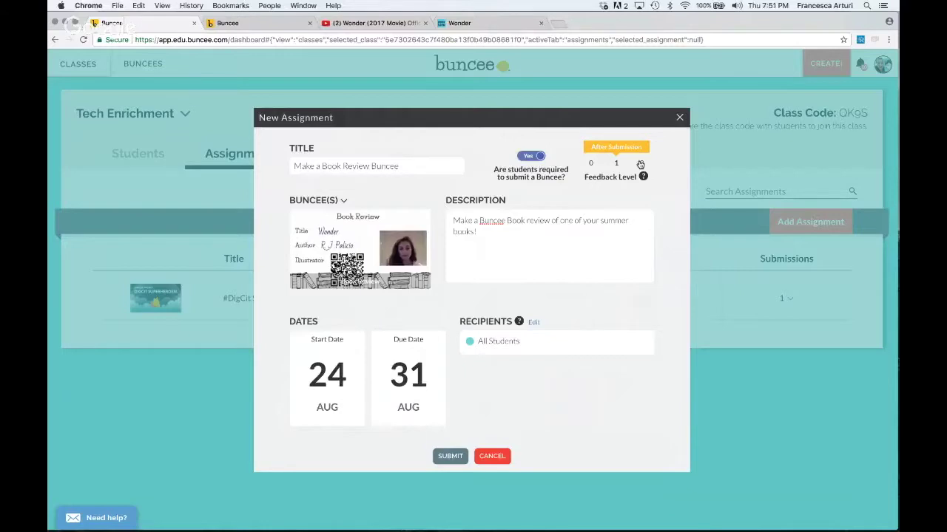
{"action": "left_click", "coordinate": [640, 163]}
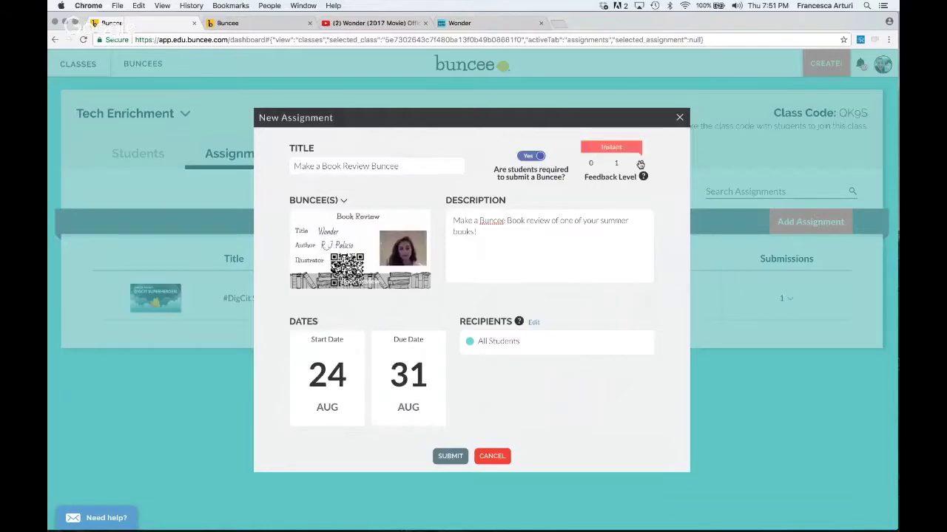
{"action": "left_click", "coordinate": [614, 164]}
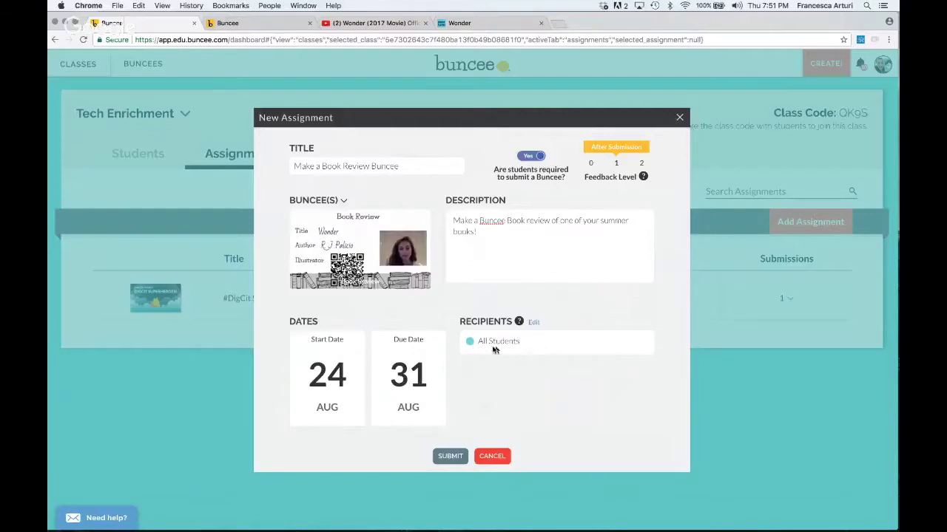
{"action": "left_click", "coordinate": [451, 457]}
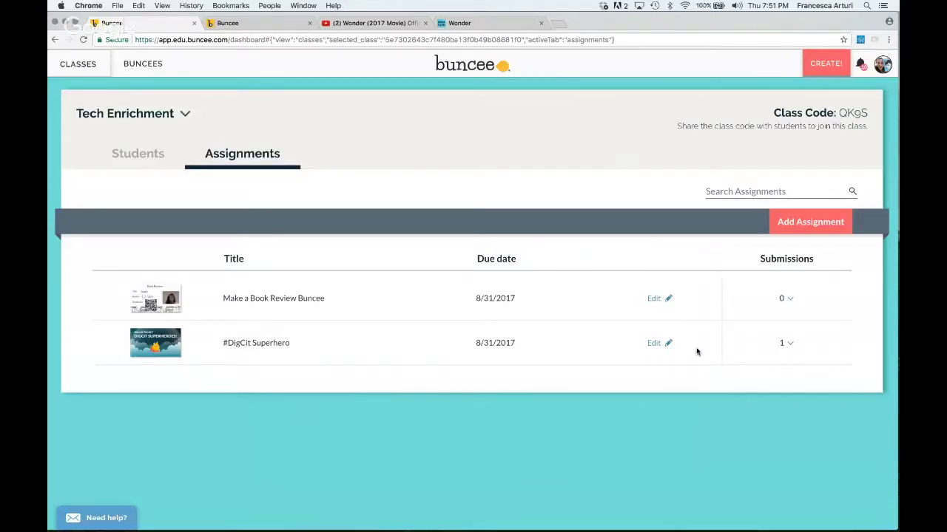
Step: Open the answers submitted for the #DigCit Superhero assignment and review the student's buncee and question responses
{"action": "left_click", "coordinate": [791, 345]}
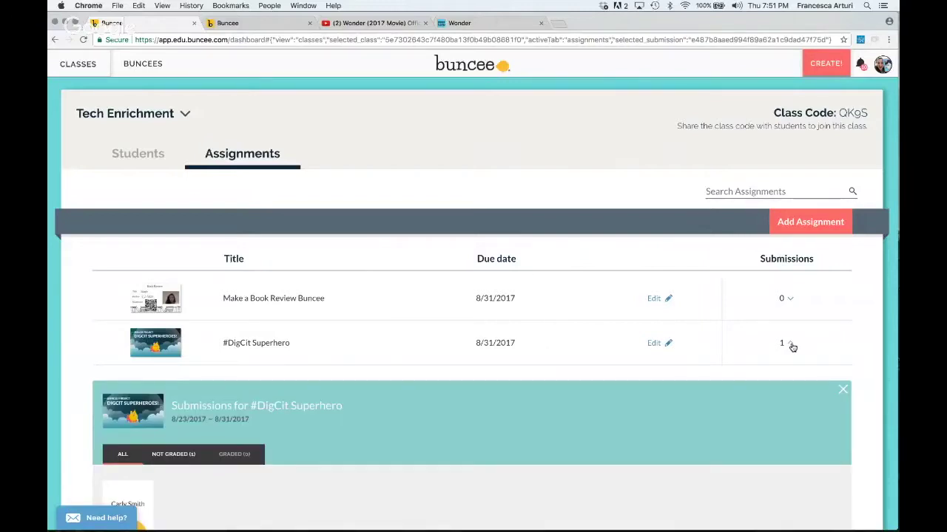
{"action": "scroll", "coordinate": [792, 347], "scroll_direction": "down", "scroll_amount": 1}
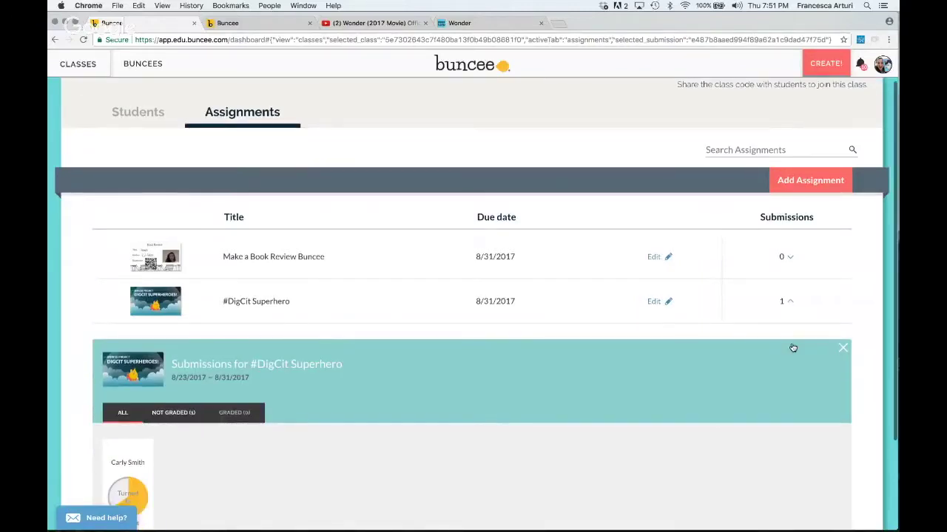
{"action": "scroll", "coordinate": [793, 348], "scroll_direction": "down", "scroll_amount": 2}
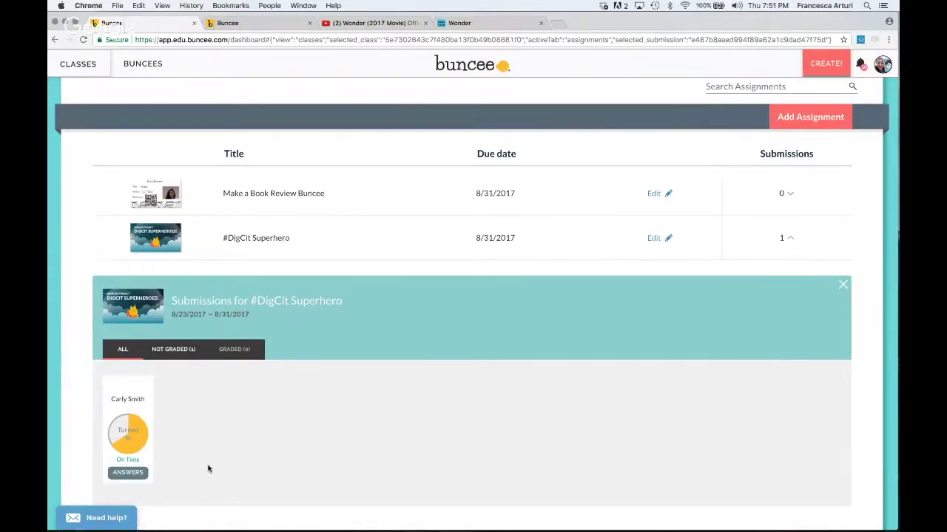
{"action": "left_click", "coordinate": [134, 473]}
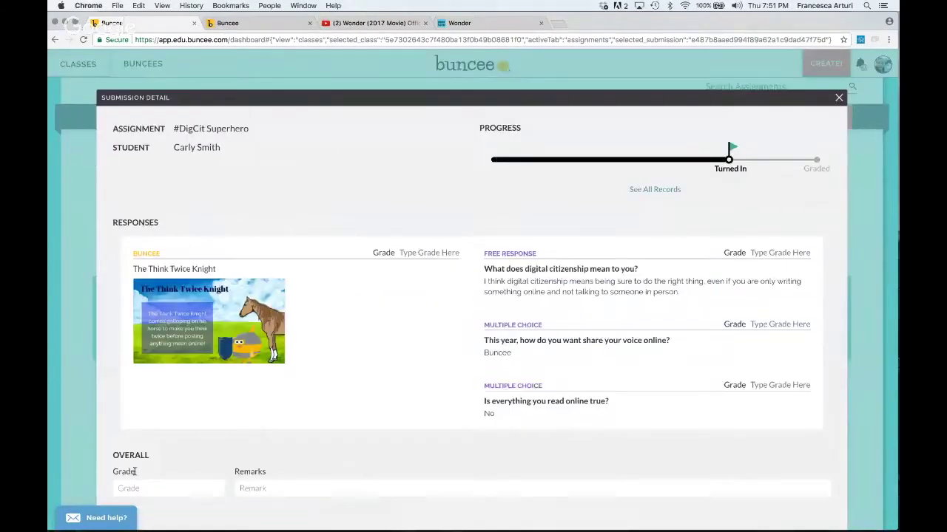
{"action": "scroll", "coordinate": [195, 392], "scroll_direction": "down", "scroll_amount": 1}
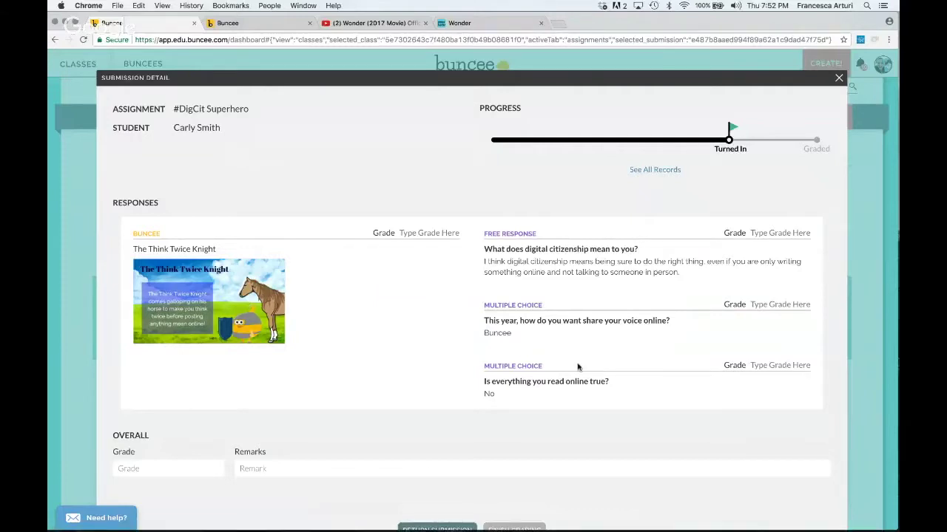
{"action": "scroll", "coordinate": [577, 367], "scroll_direction": "down", "scroll_amount": 1}
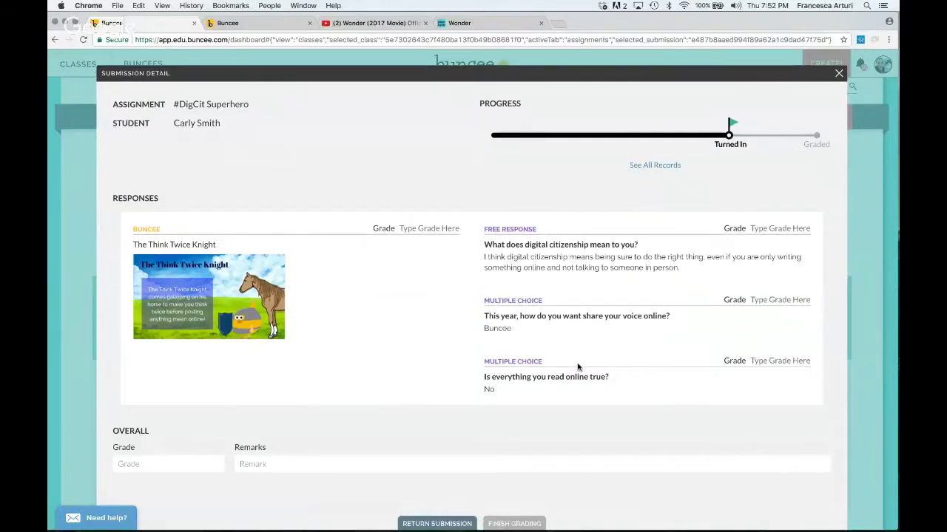
Step: Grade the submitted buncee A+ and give the free response and both multiple choice answers an A
{"action": "scroll", "coordinate": [518, 311], "scroll_direction": "down", "scroll_amount": 1}
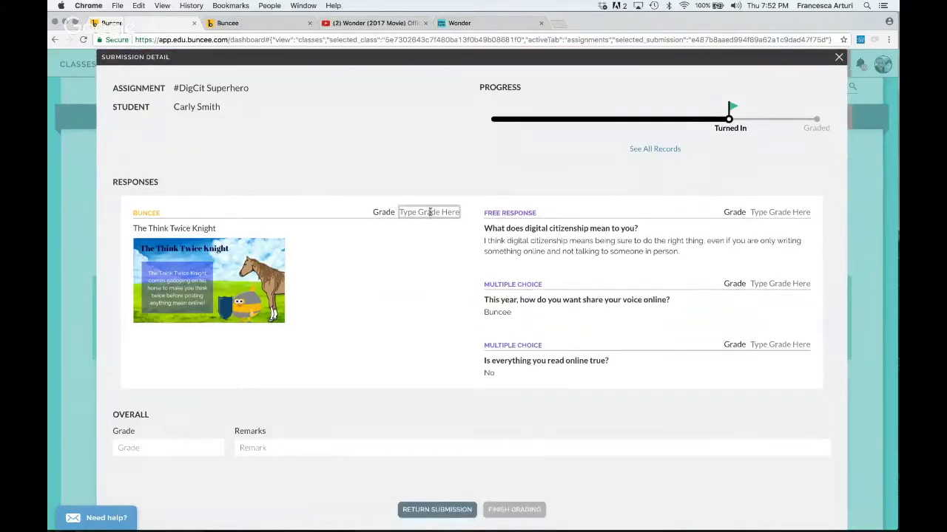
{"action": "type", "text": "A+"}
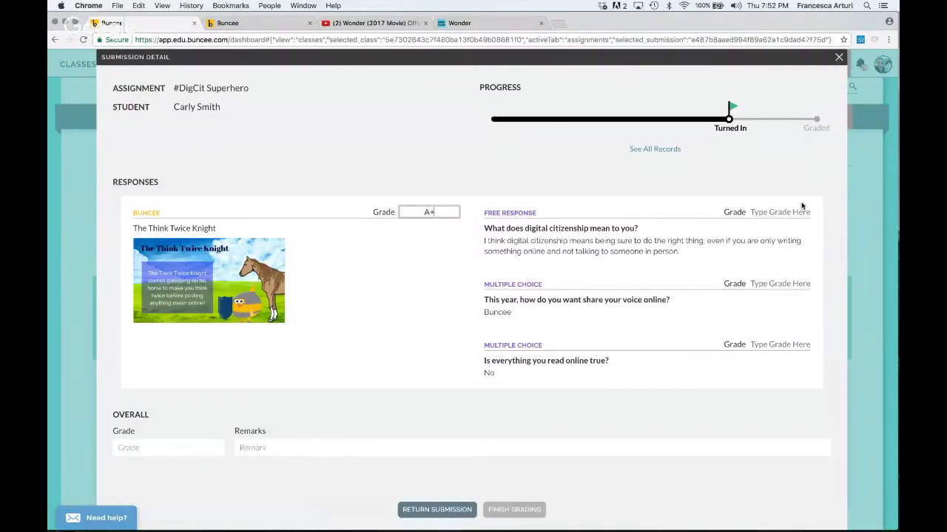
{"action": "left_click", "coordinate": [788, 212]}
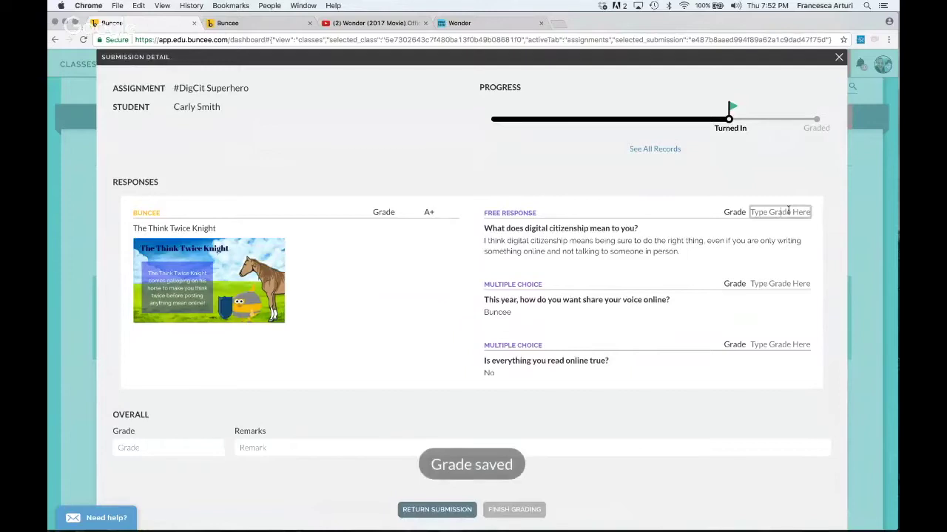
{"action": "type", "text": "A"}
{"action": "left_click", "coordinate": [780, 284]}
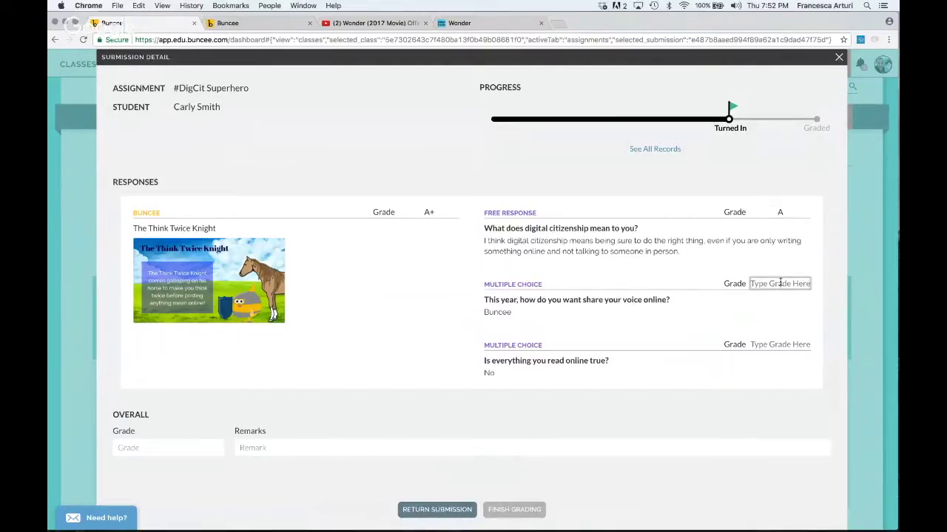
{"action": "type", "text": "A"}
{"action": "left_click", "coordinate": [769, 344]}
{"action": "type", "text": "A"}
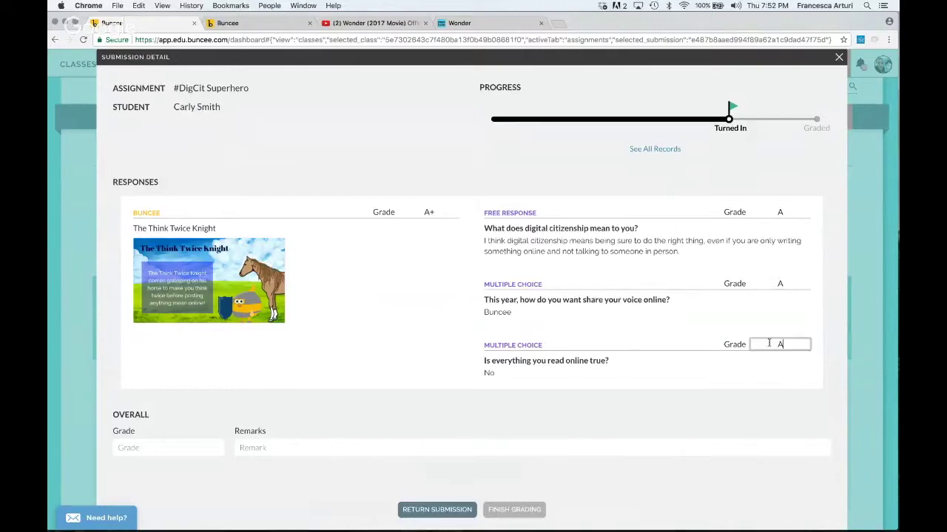
Step: Give the submission an overall grade of A+ without remarks, save the grading, and close the #DigCit Superhero submissions
{"action": "scroll", "coordinate": [632, 421], "scroll_direction": "down", "scroll_amount": 1}
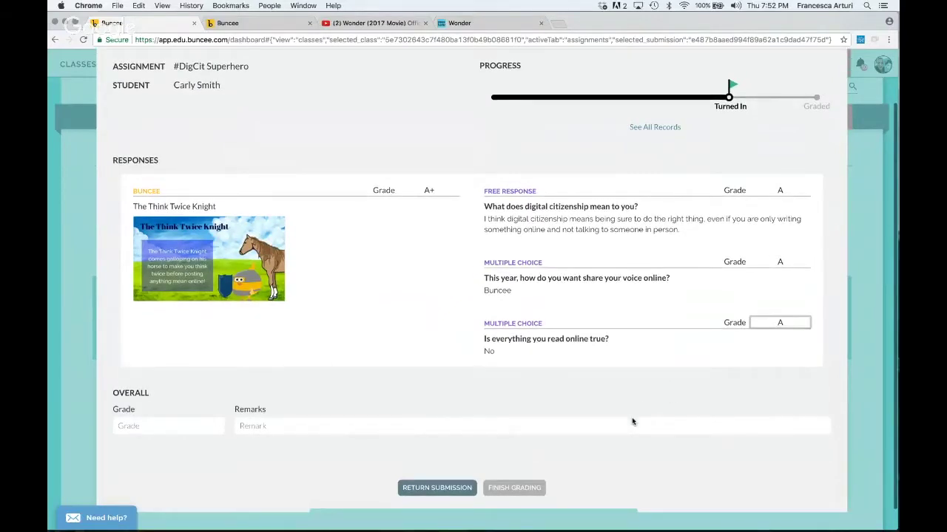
{"action": "scroll", "coordinate": [153, 409], "scroll_direction": "down", "scroll_amount": 1}
{"action": "left_click", "coordinate": [153, 410]}
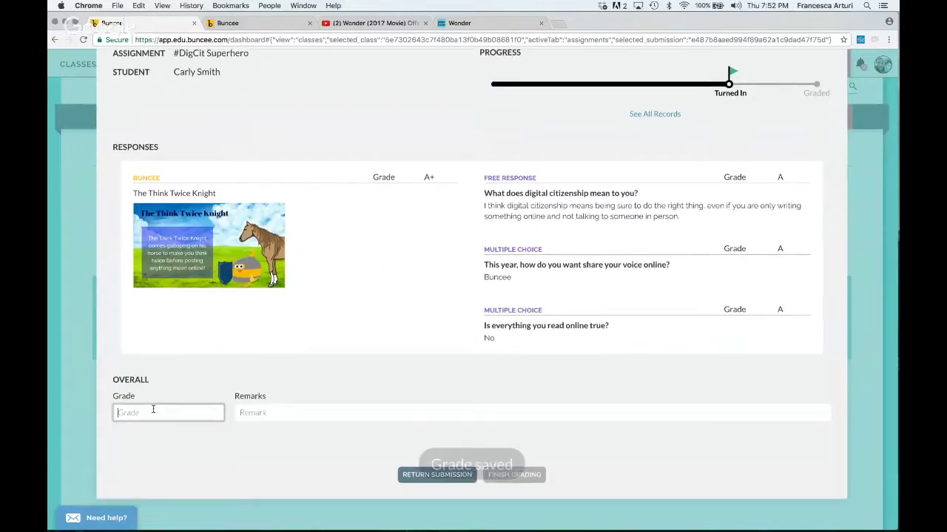
{"action": "type", "text": "A+"}
{"action": "left_click", "coordinate": [251, 415]}
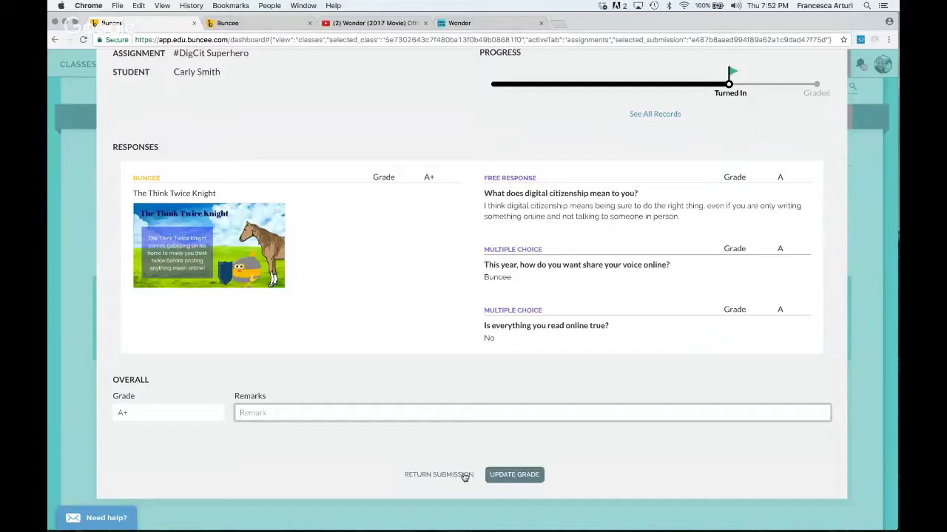
{"action": "left_click", "coordinate": [525, 475]}
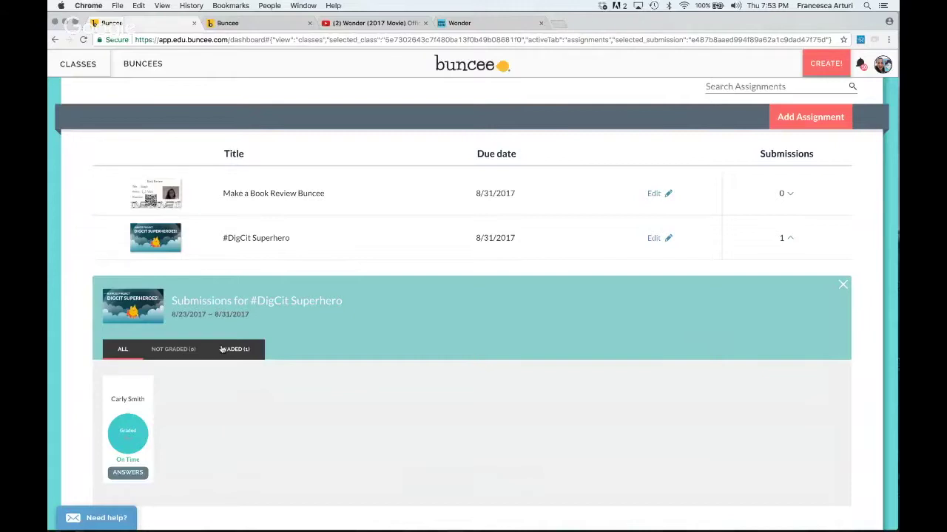
{"action": "left_click", "coordinate": [844, 284]}
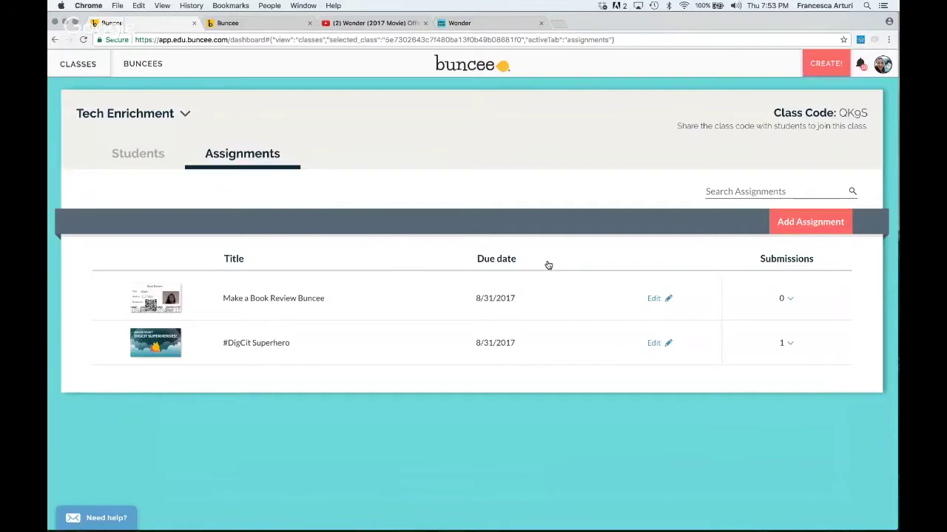
Step: Look at the help message form without sending anything, and open the Buncee blog
{"action": "left_click", "coordinate": [101, 522]}
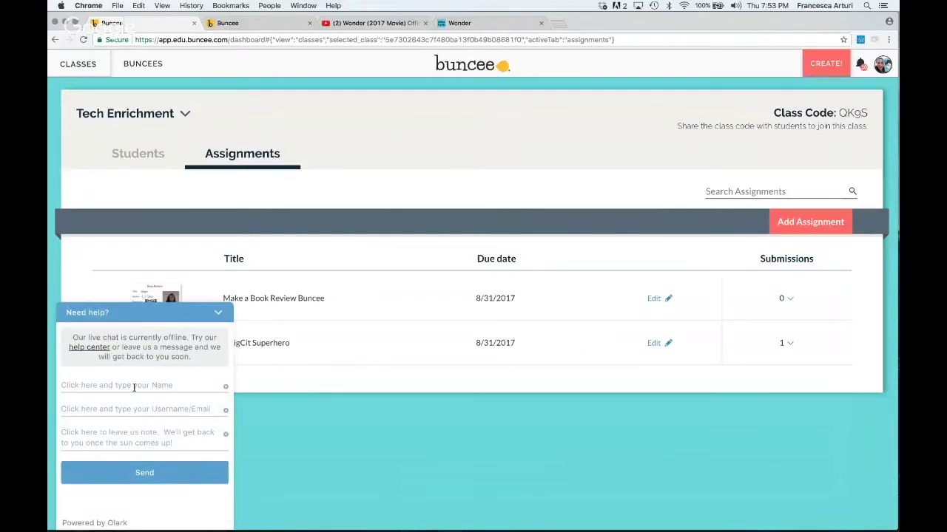
{"action": "left_click", "coordinate": [211, 317]}
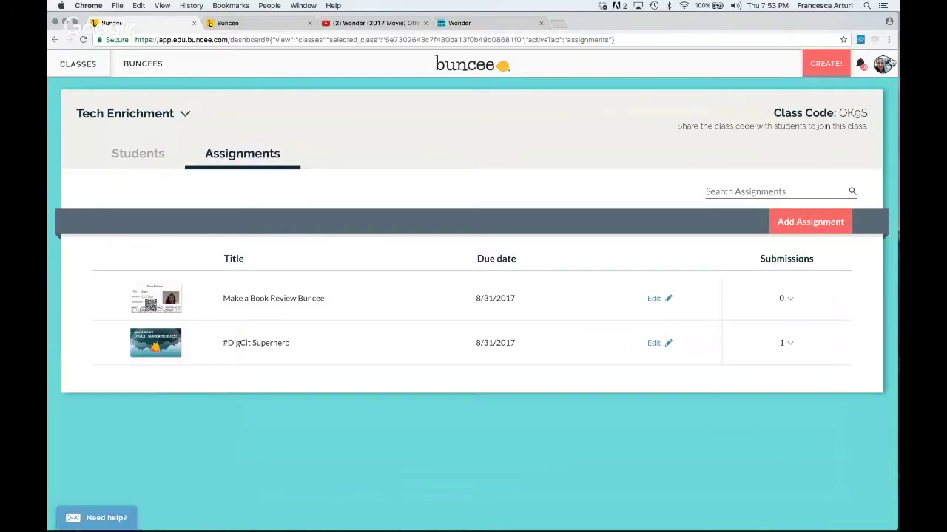
{"action": "left_click", "coordinate": [883, 65]}
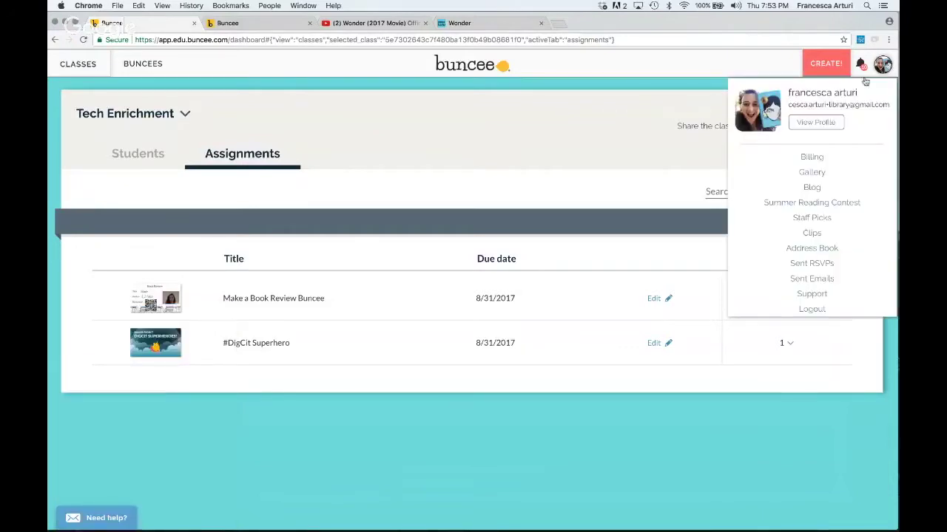
{"action": "left_click", "coordinate": [812, 189]}
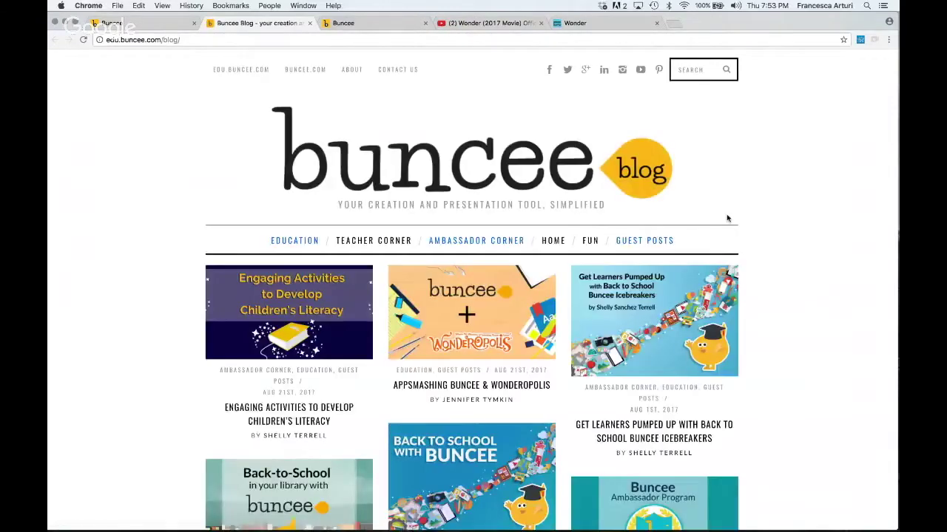
Step: Browse the Guest Posts and Education categories of the Buncee blog, looking through the Education articles down to the end of the page
{"action": "left_click", "coordinate": [632, 241]}
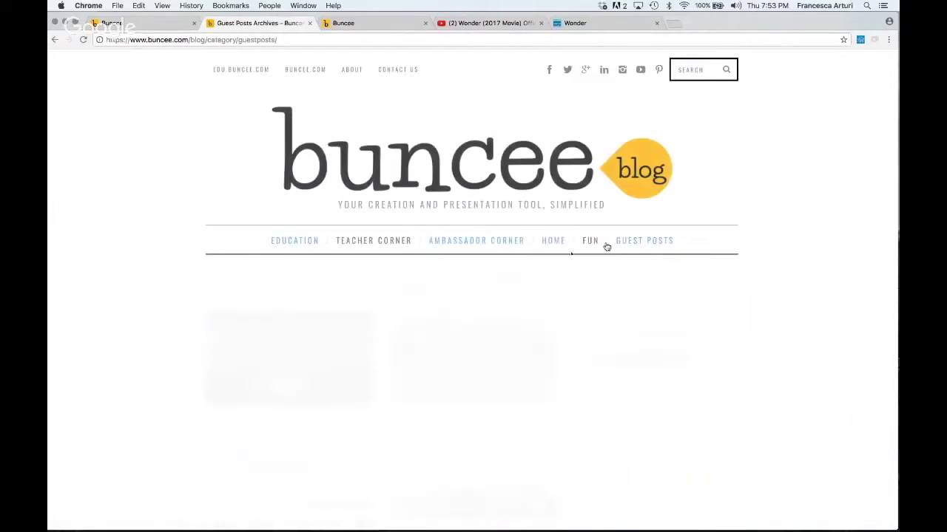
{"action": "scroll", "coordinate": [490, 412], "scroll_direction": "down", "scroll_amount": 3}
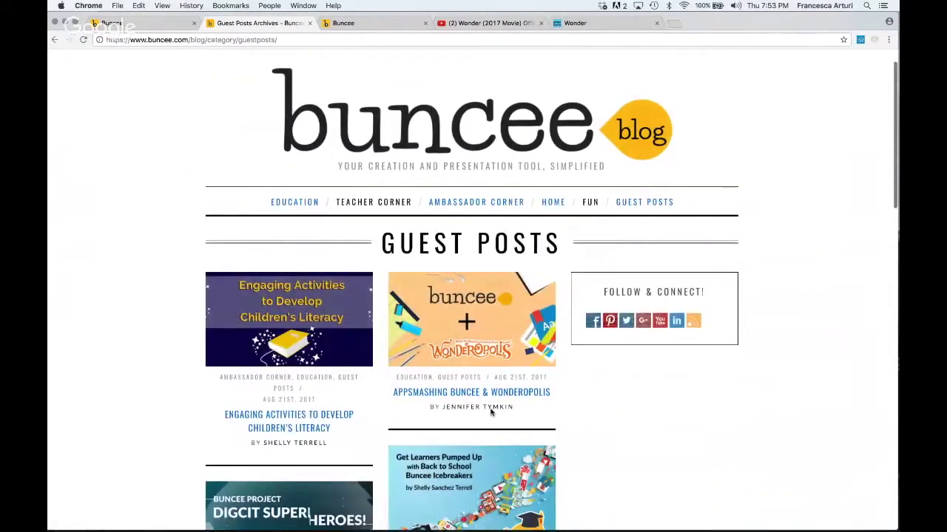
{"action": "left_click", "coordinate": [287, 164]}
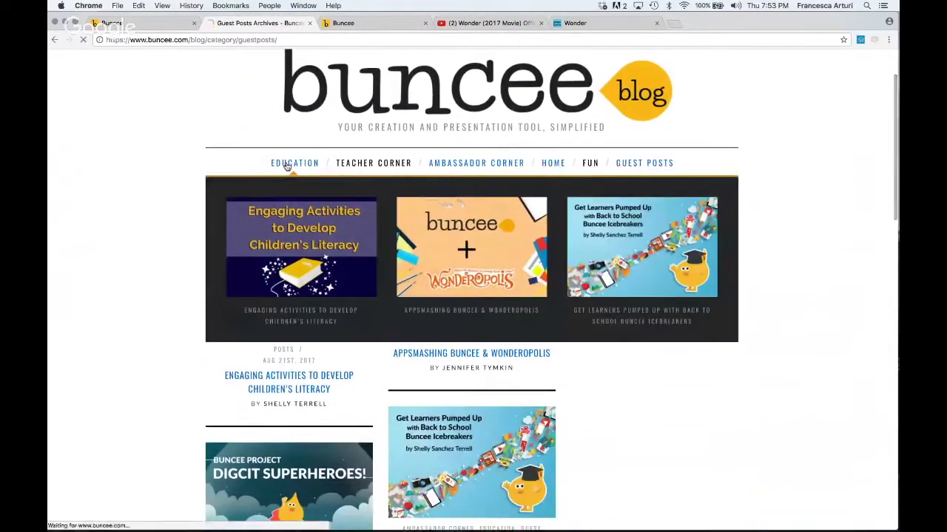
{"action": "scroll", "coordinate": [288, 276], "scroll_direction": "down", "scroll_amount": 5}
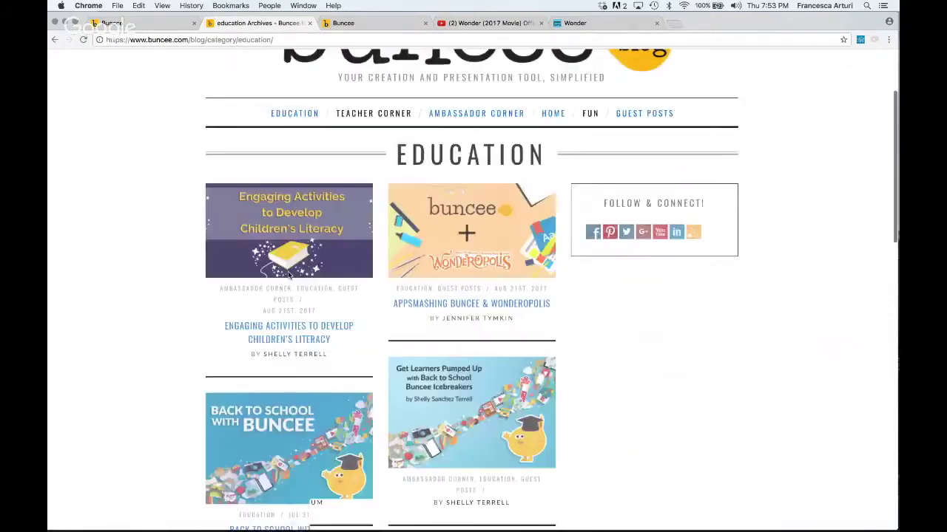
{"action": "scroll", "coordinate": [288, 276], "scroll_direction": "down", "scroll_amount": 15}
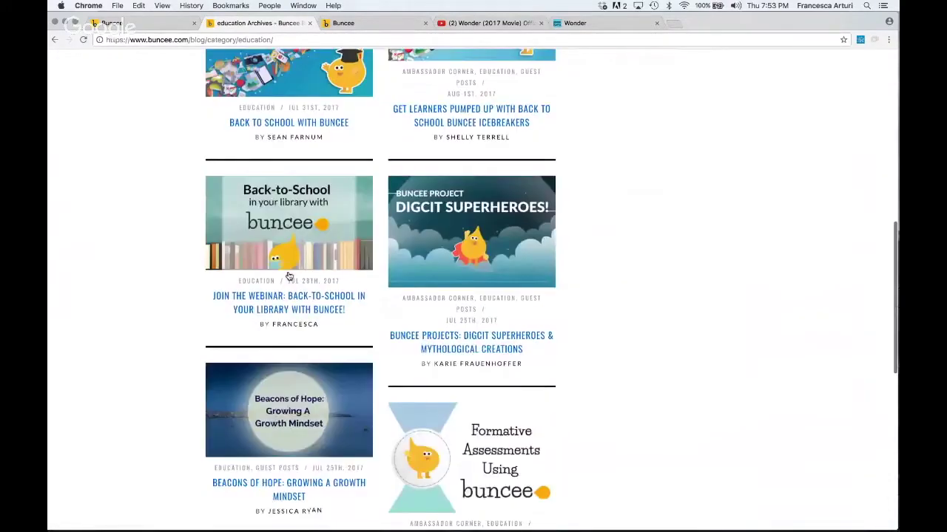
{"action": "scroll", "coordinate": [289, 276], "scroll_direction": "down", "scroll_amount": 8}
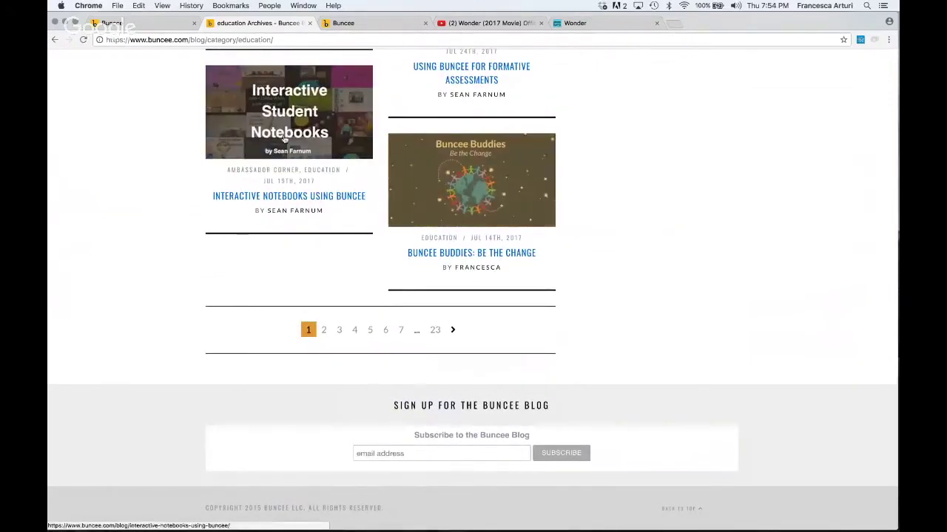
Step: Return to the Buncee dashboard, show the list of all buncees, and move the browser window down to uncover the Hangouts window behind it
{"action": "left_click", "coordinate": [118, 22]}
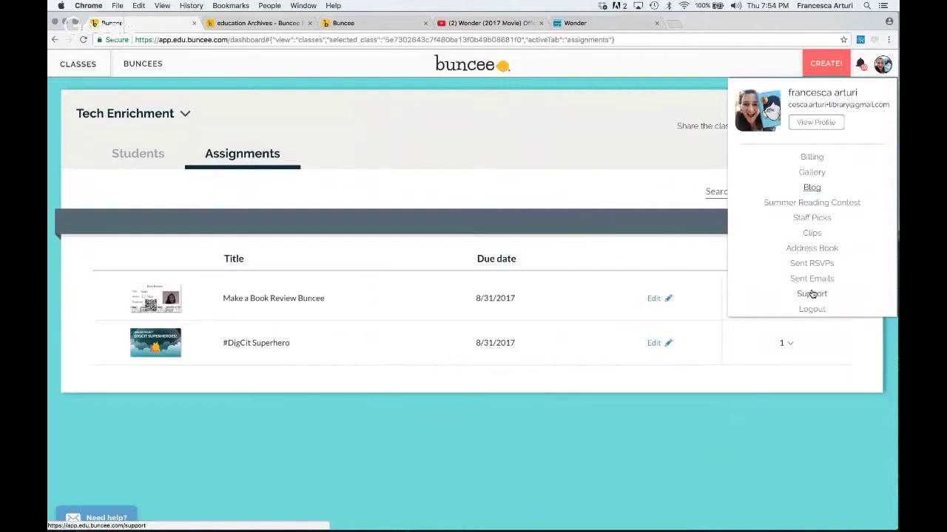
{"action": "left_click", "coordinate": [146, 65]}
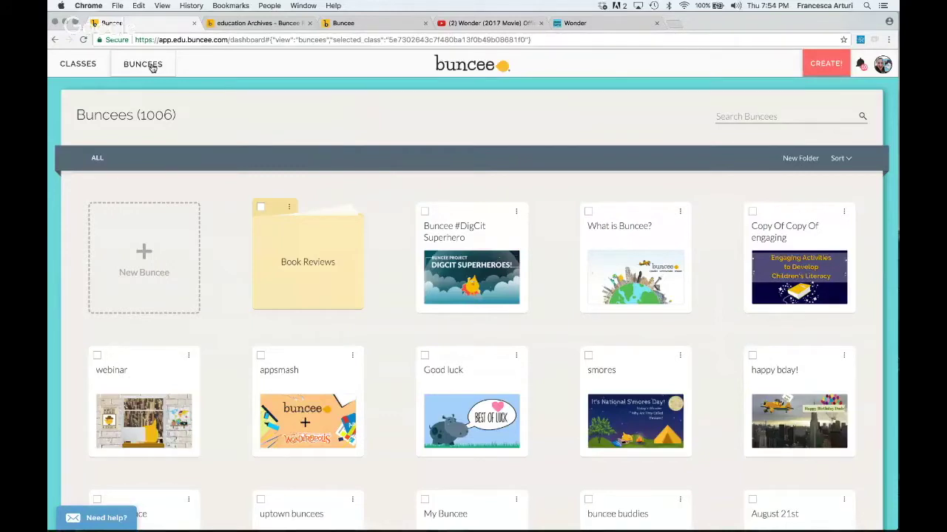
{"action": "left_click_drag", "start_coordinate": [696, 26], "coordinate": [696, 64]}
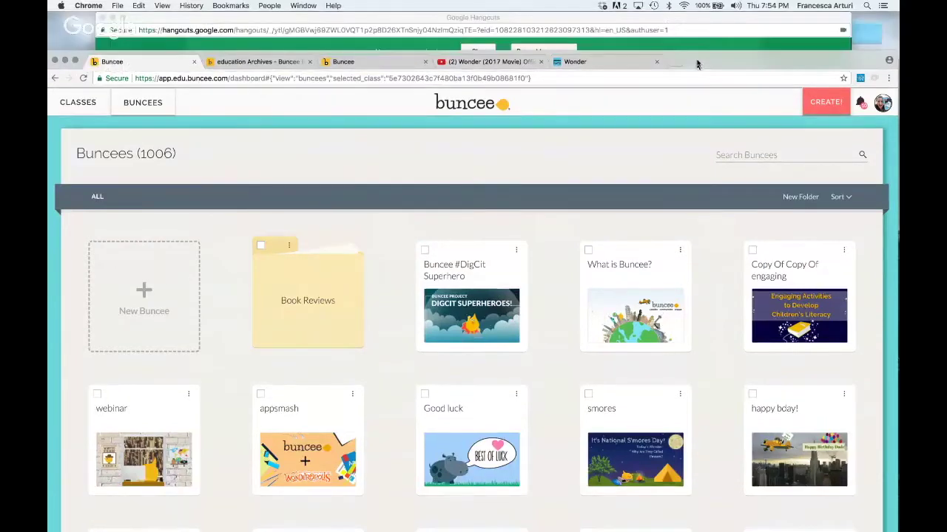